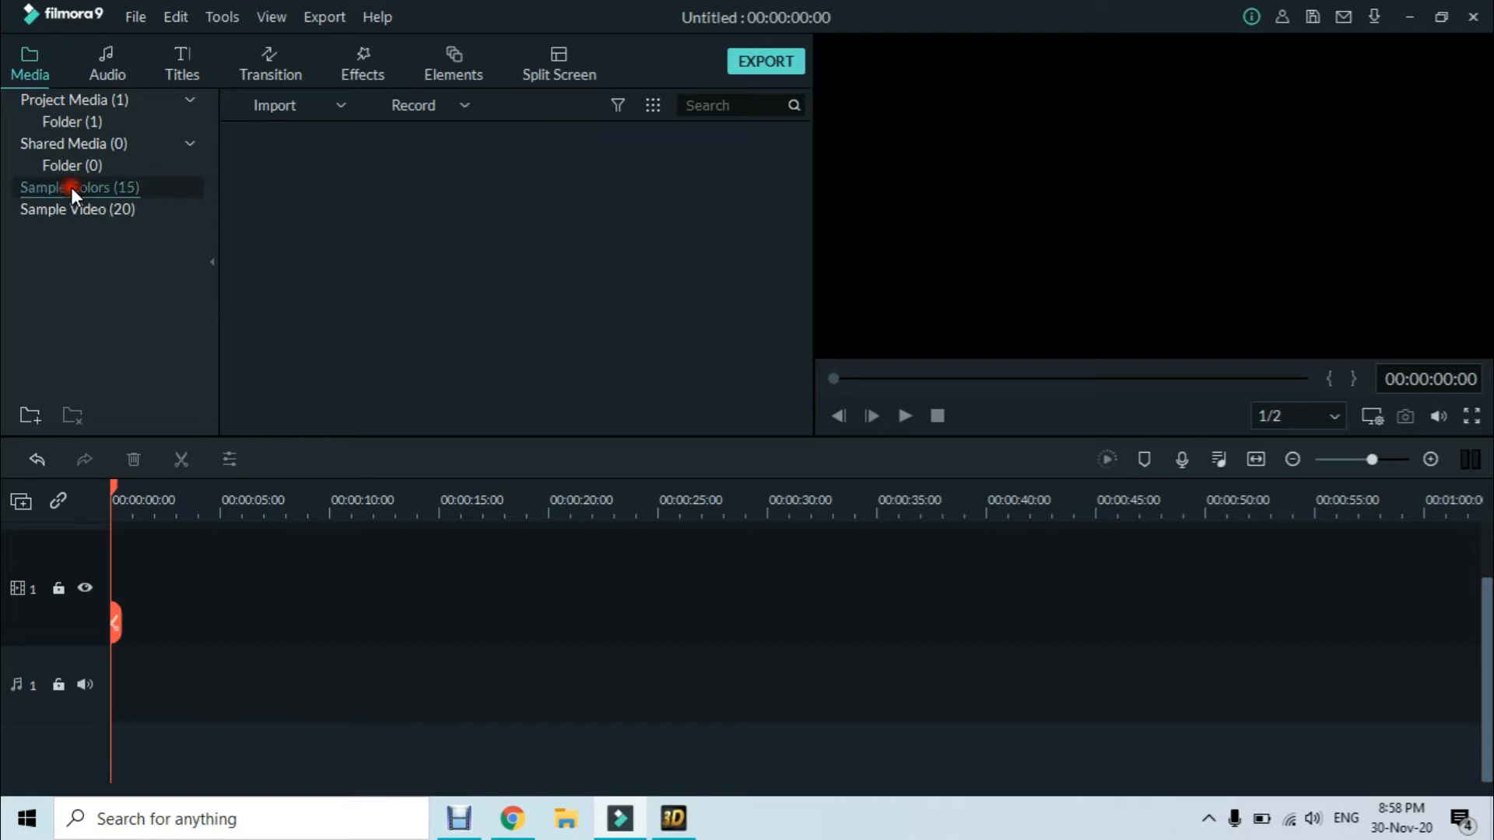
# Place the Blue sample color at the start of video track 1 and extend it to about 50 seconds.
pyautogui.moveTo(288, 330); pyautogui.dragTo(67, 665)
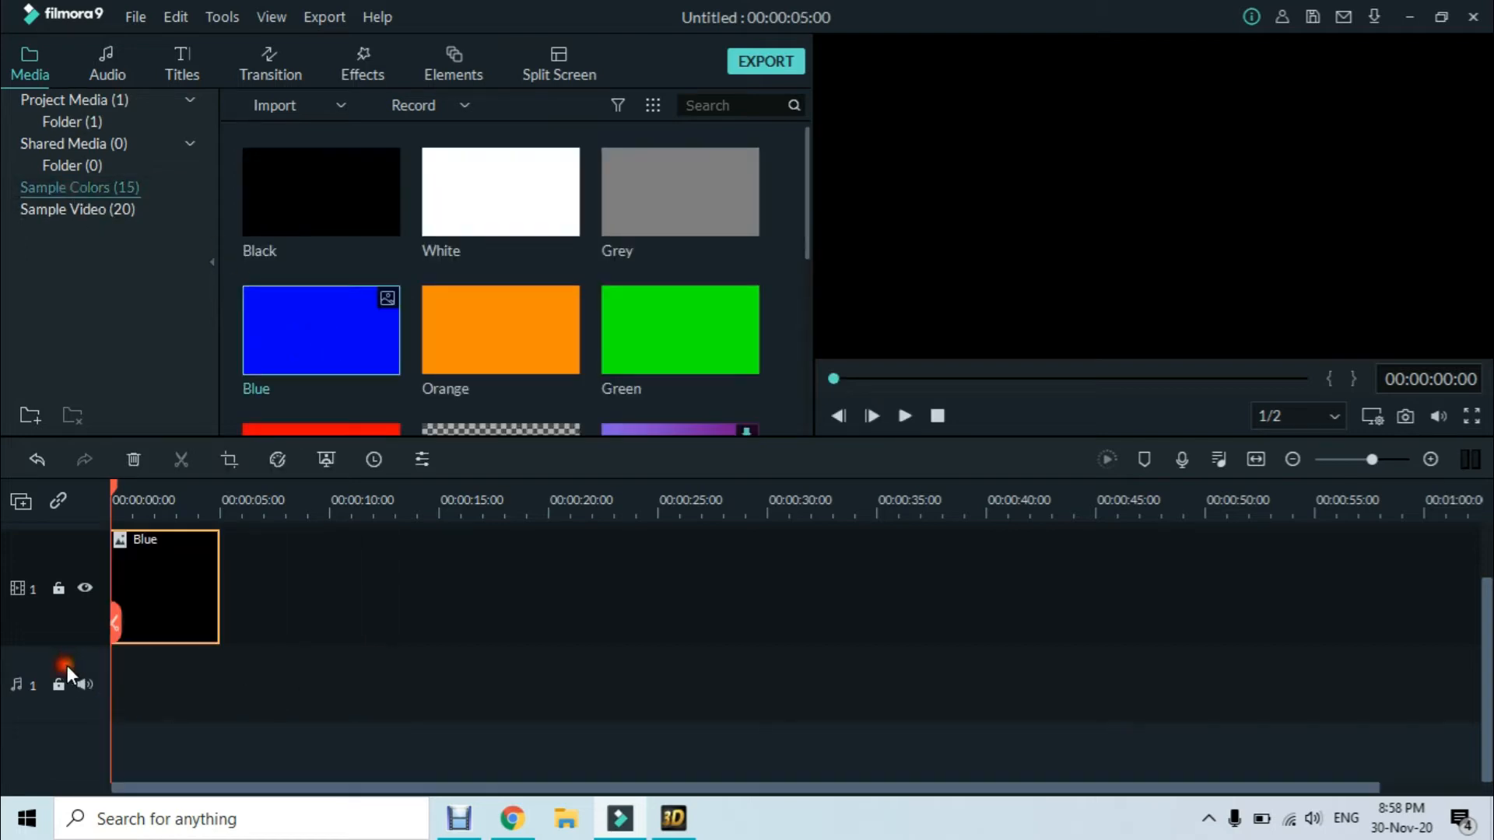
pyautogui.click(186, 619)
pyautogui.moveTo(224, 588); pyautogui.dragTo(1203, 592)
pyautogui.click(1110, 687)
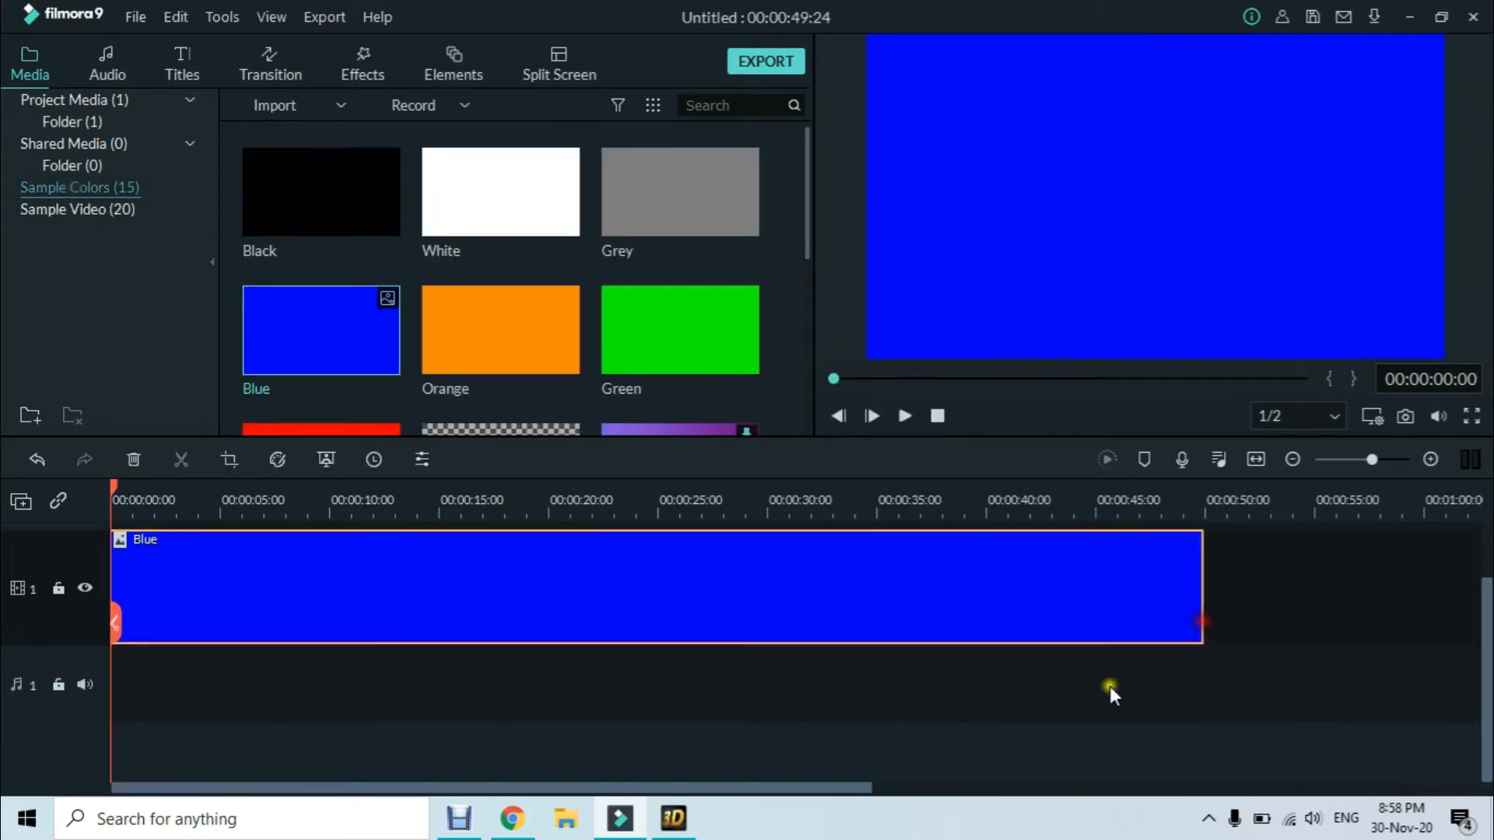
# Place the kk clip on track 2 above the start of the Blue clip, matching the project to 640 x 480 23fps.
pyautogui.click(51, 105)
pyautogui.moveTo(321, 235); pyautogui.dragTo(102, 557)
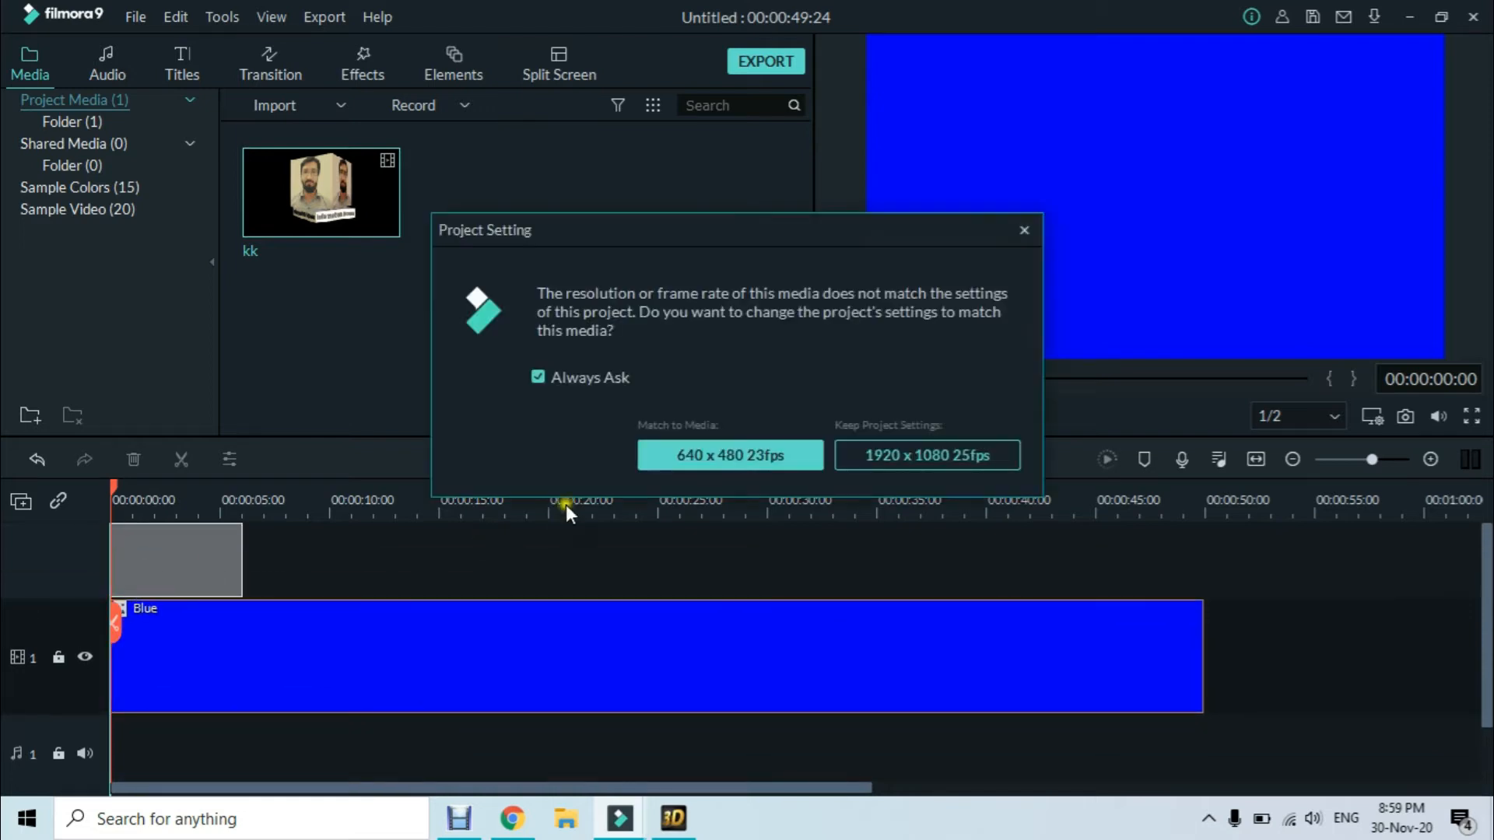
pyautogui.click(739, 457)
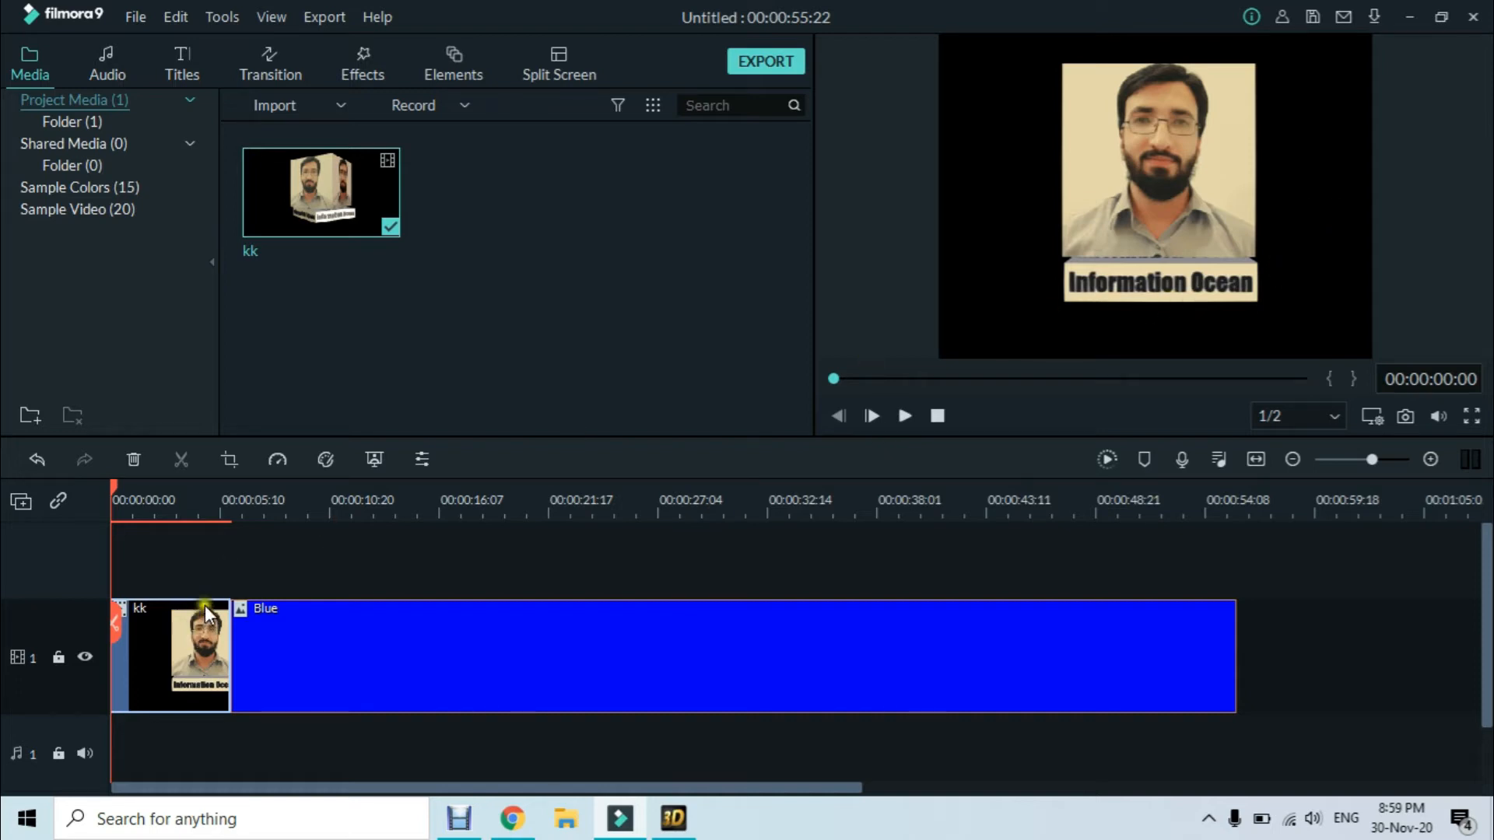
pyautogui.hotkey('ctrl', 'z')
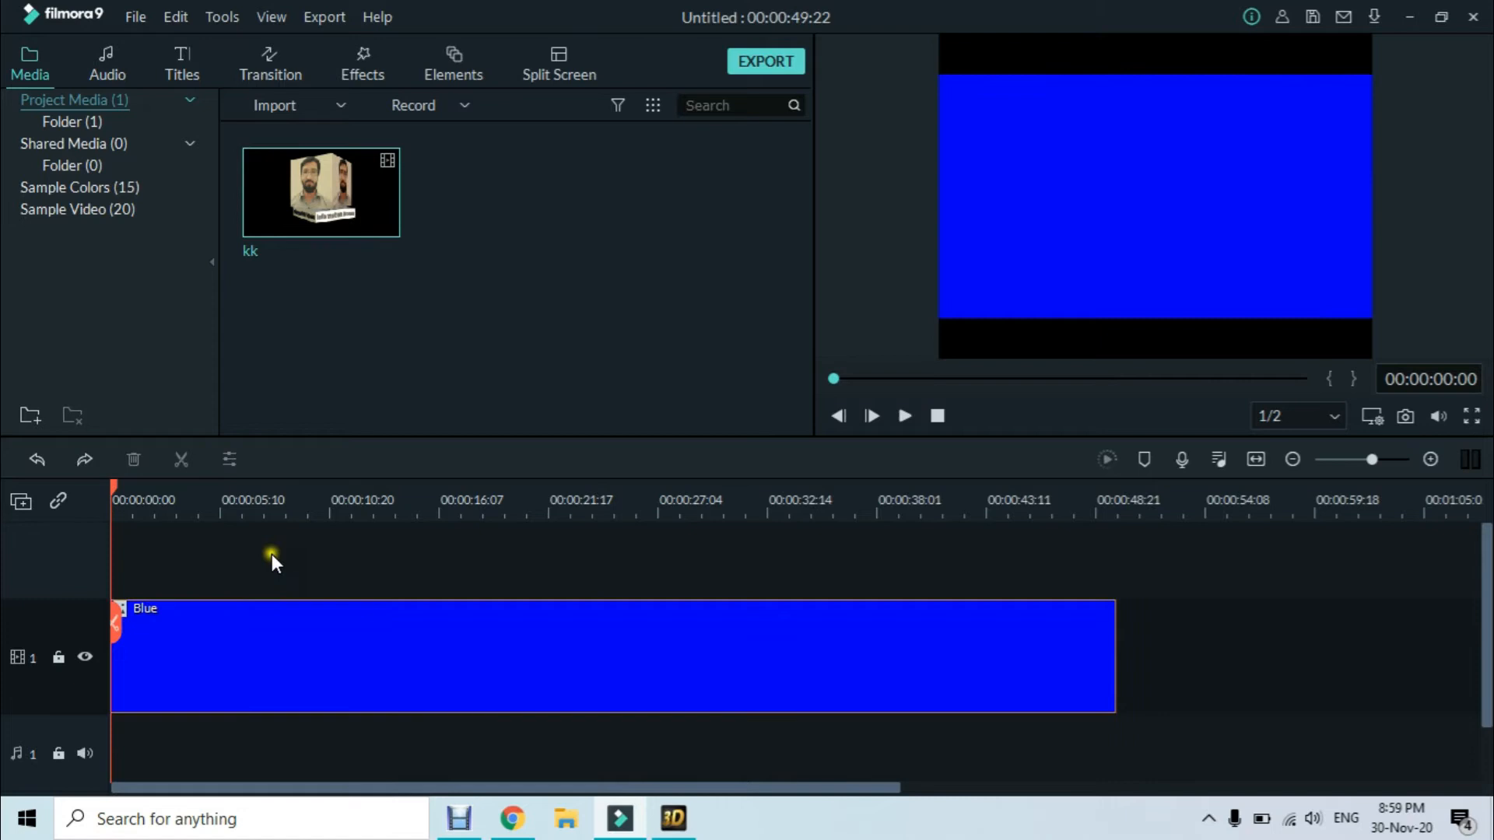
pyautogui.moveTo(323, 195); pyautogui.dragTo(151, 557)
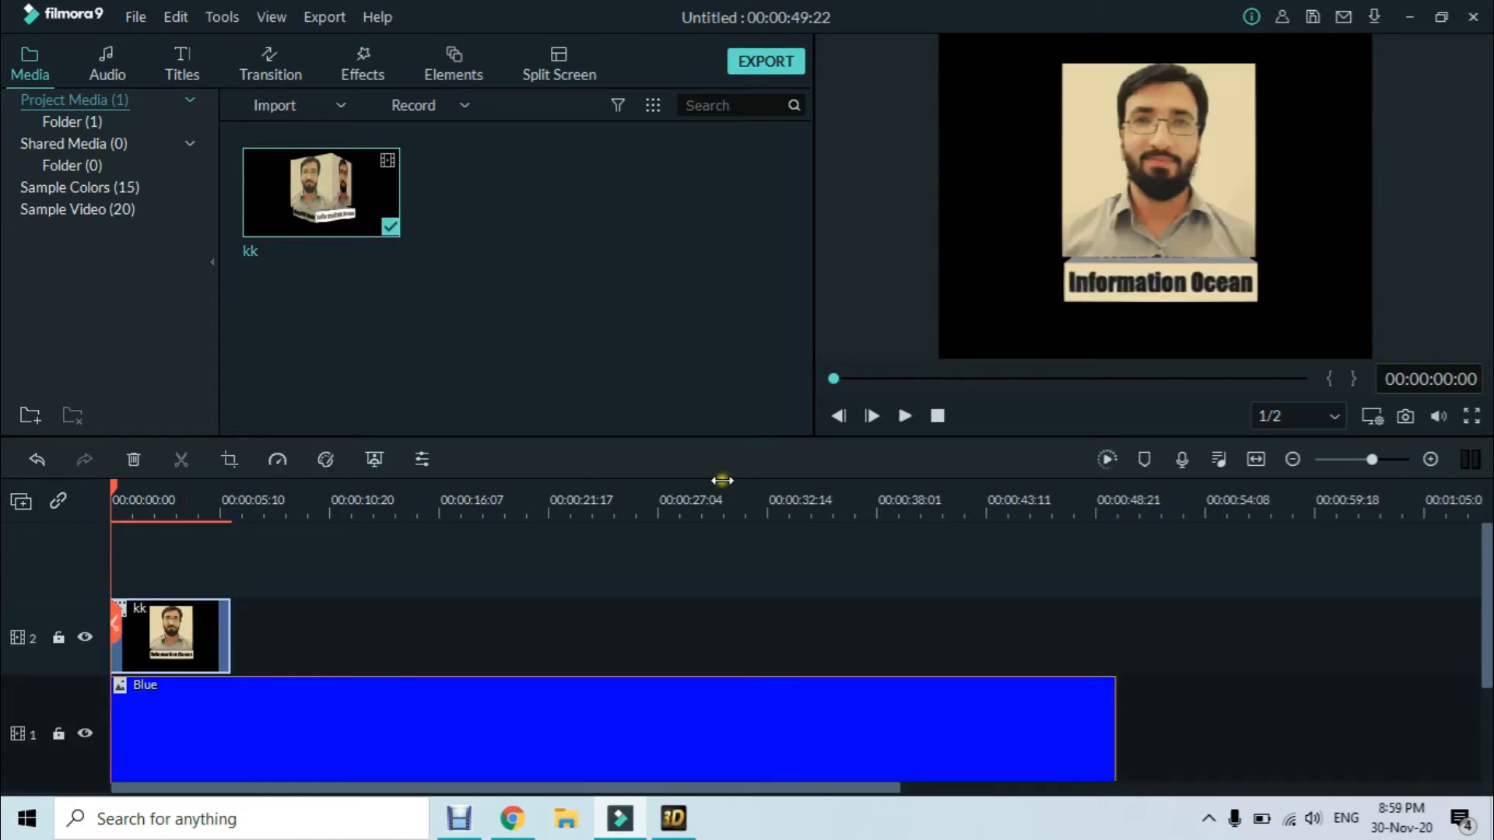
pyautogui.click(552, 637)
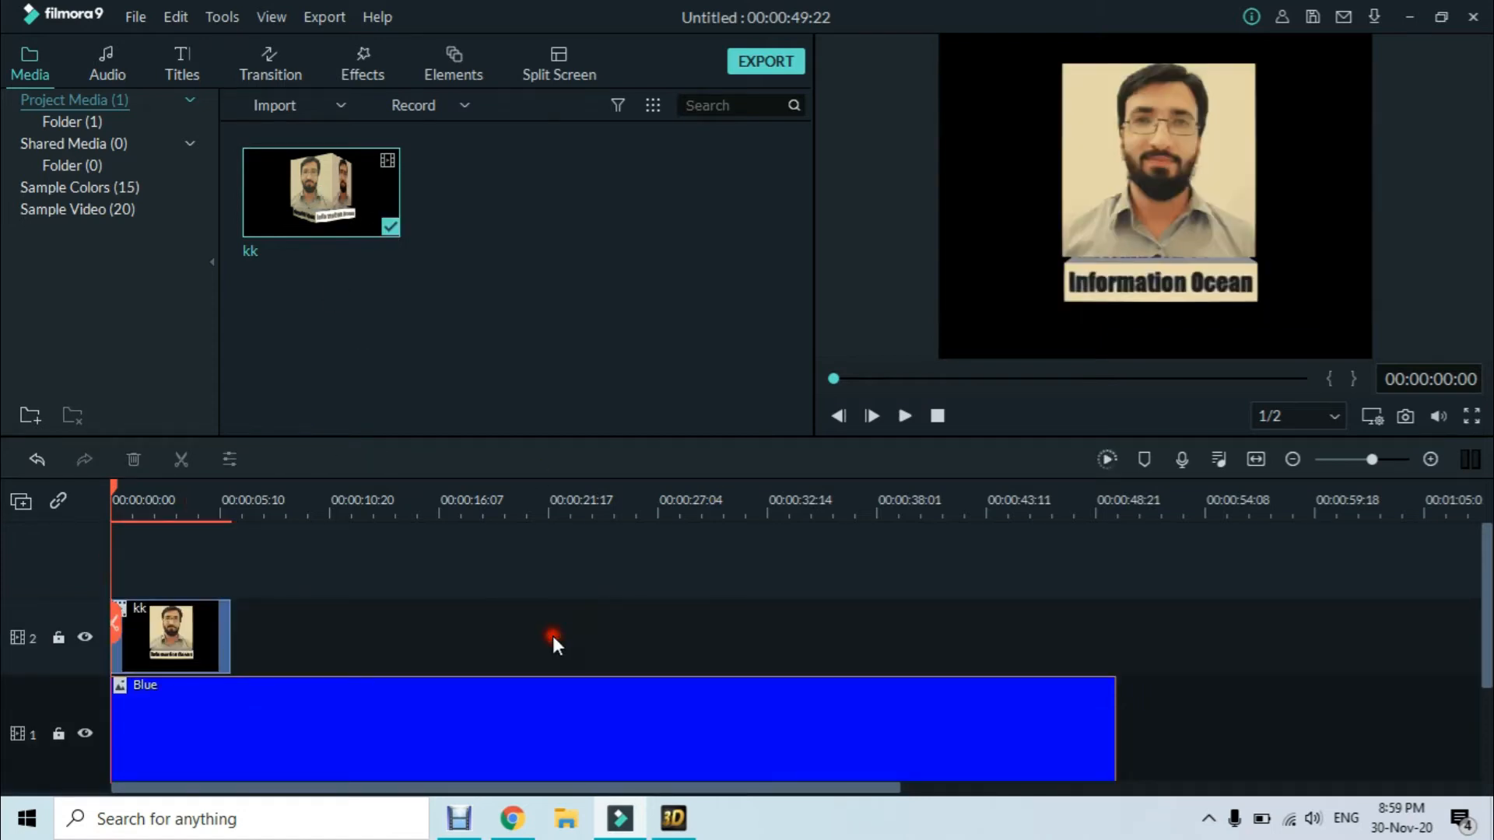
# Enable Chroma Key on the kk clip and sample its black background as the key color.
pyautogui.doubleClick(180, 649)
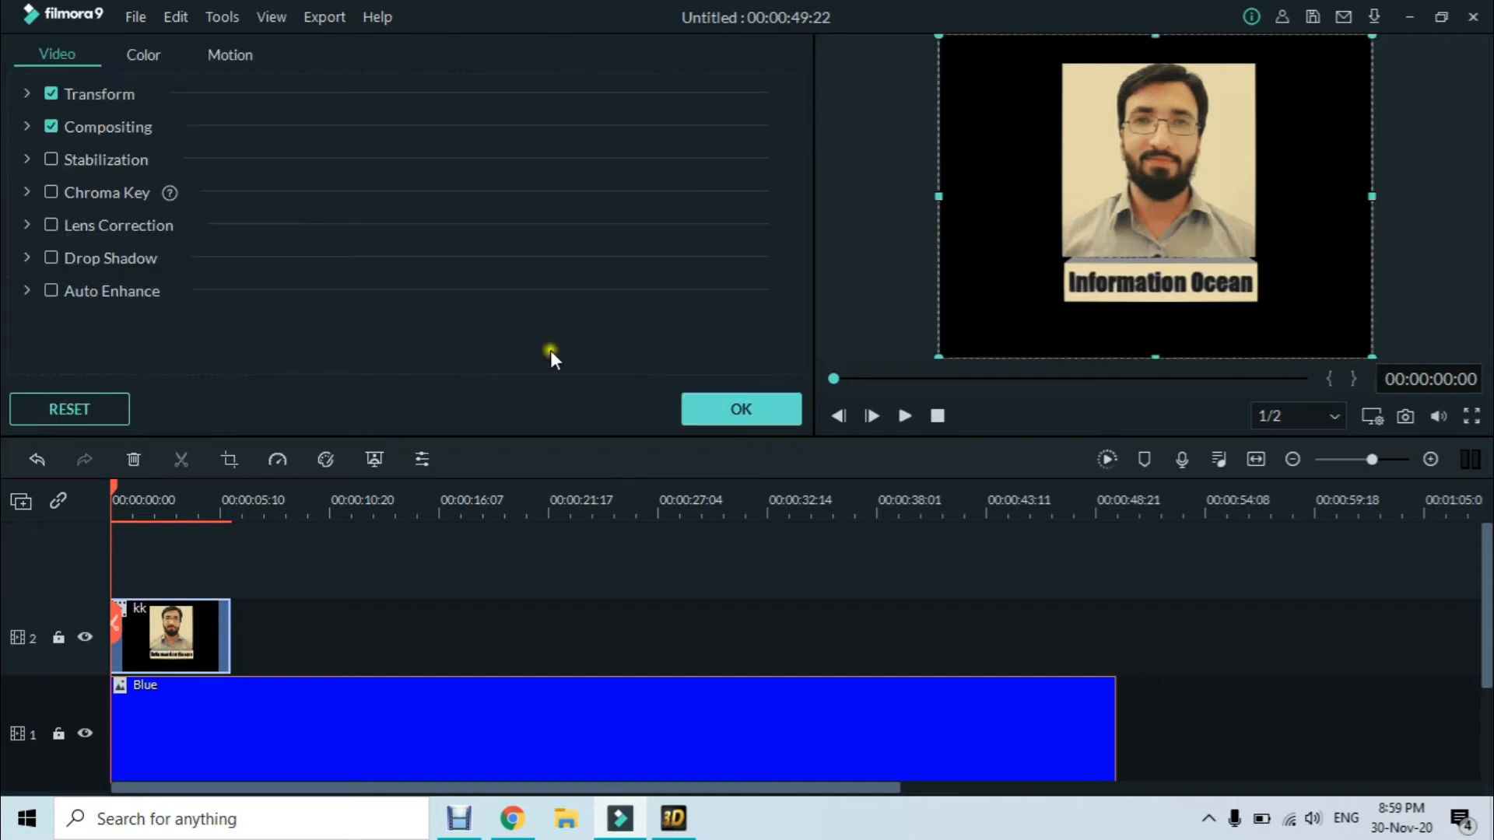
pyautogui.click(51, 193)
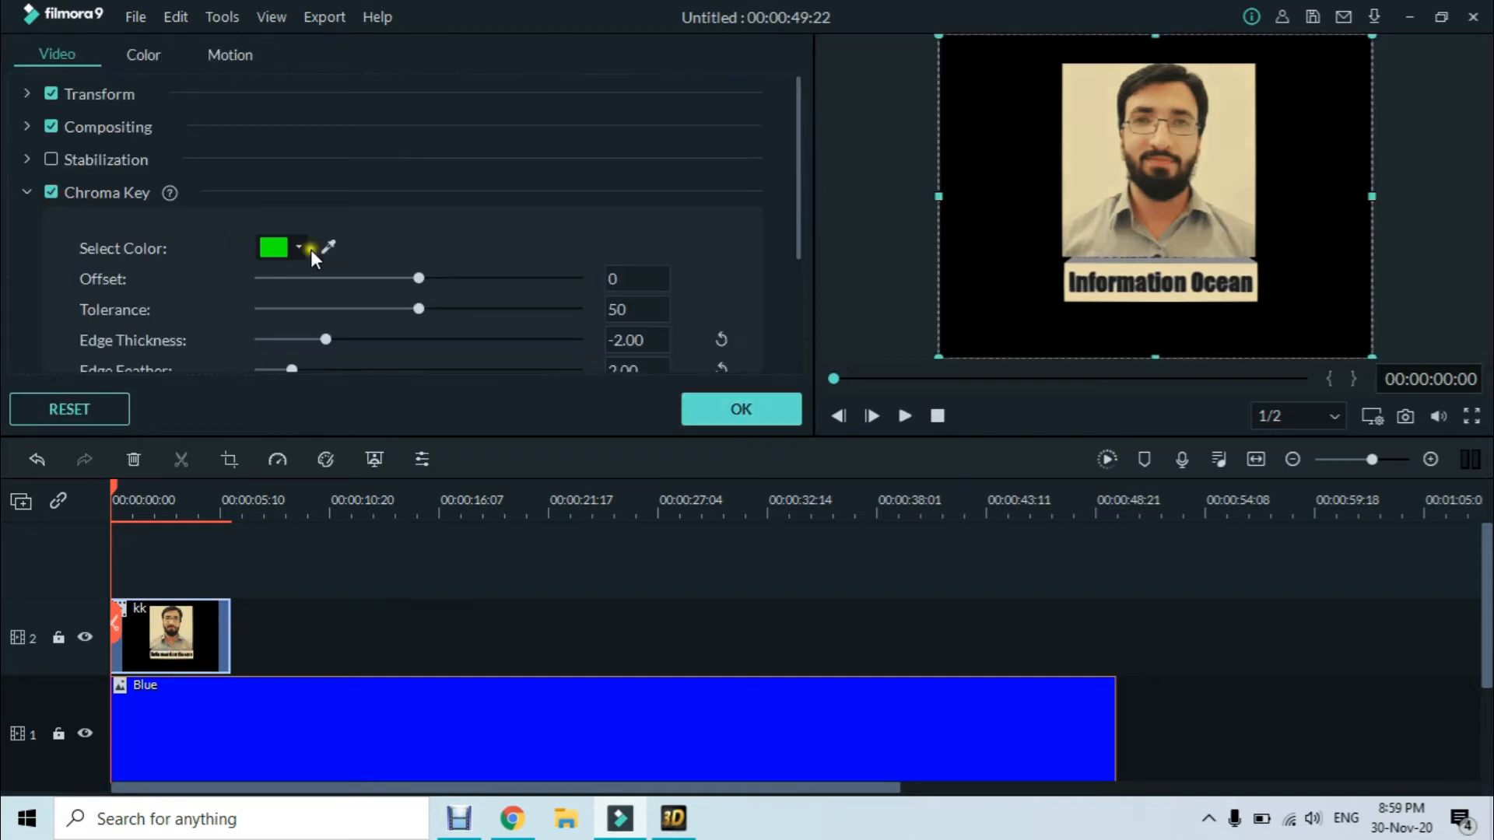
pyautogui.click(333, 249)
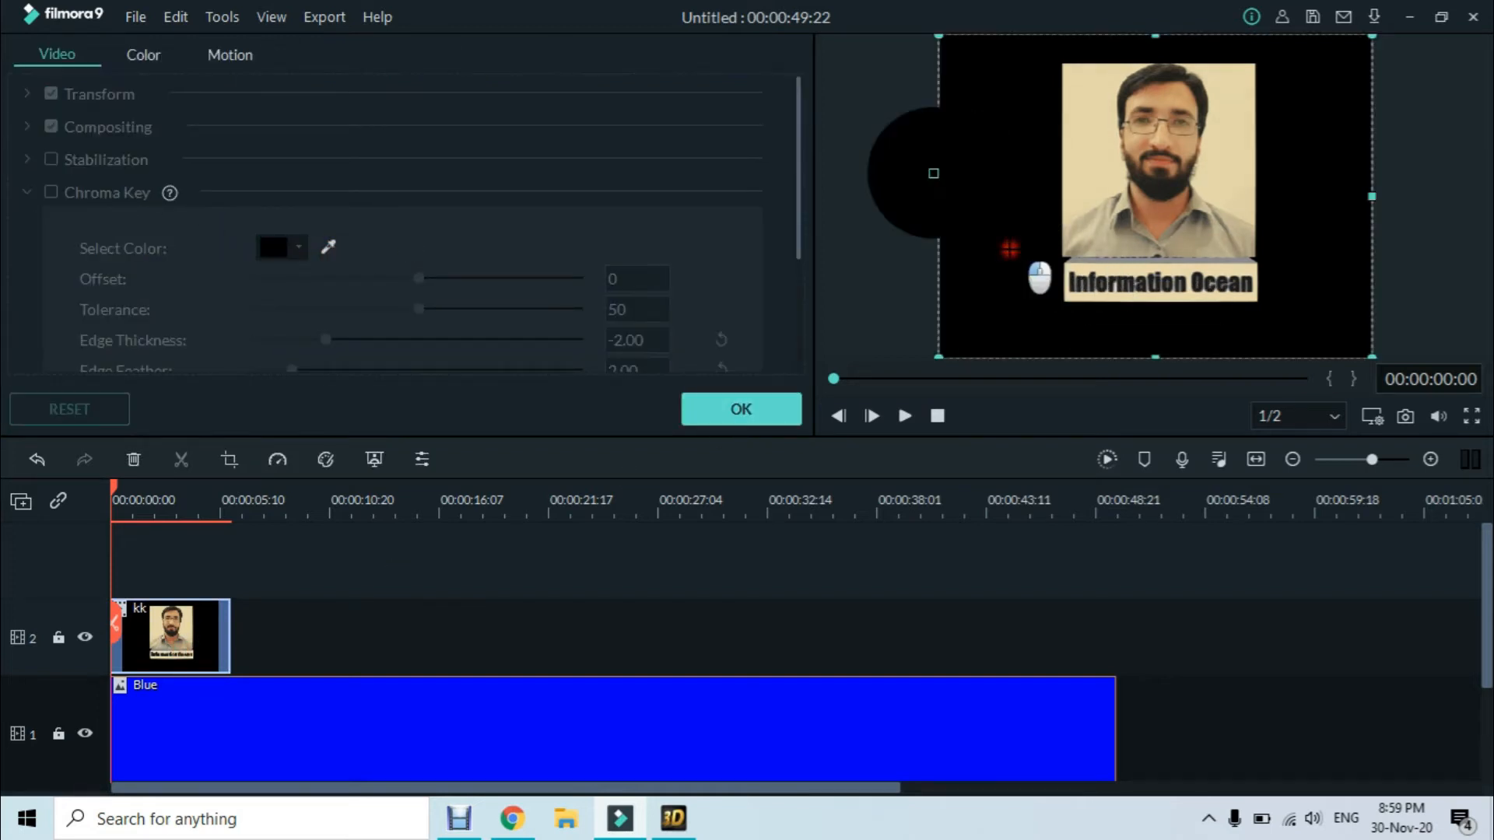
pyautogui.click(1009, 249)
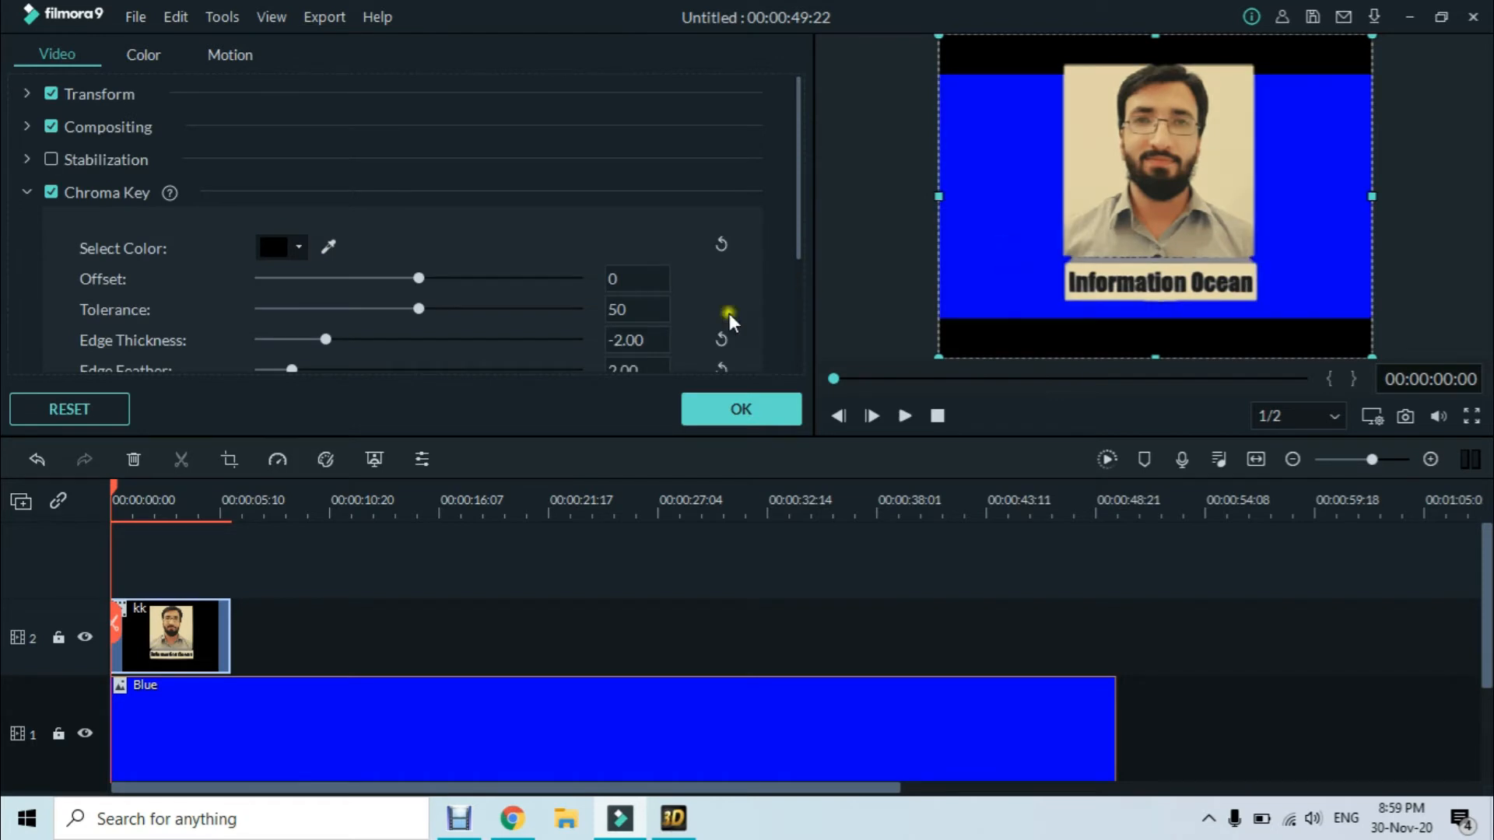
pyautogui.click(712, 411)
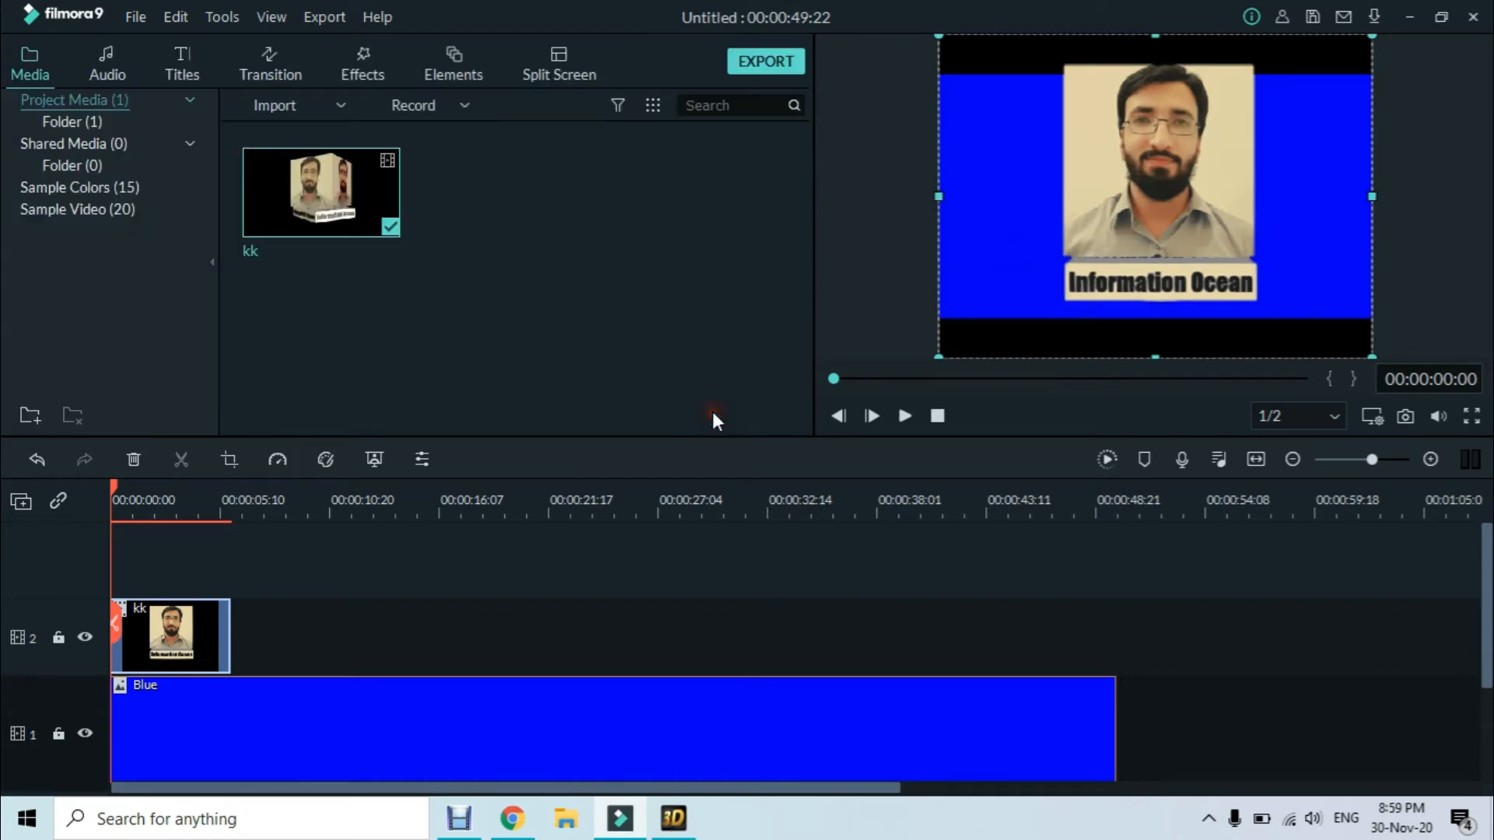
# Reposition and slightly shrink the kk overlay in the preview, play the sequence, and return the playhead to the start.
pyautogui.moveTo(1104, 189)
pyautogui.mouseDown()
pyautogui.moveTo(1094, 250)
pyautogui.moveTo(1090, 210)
pyautogui.mouseUp()
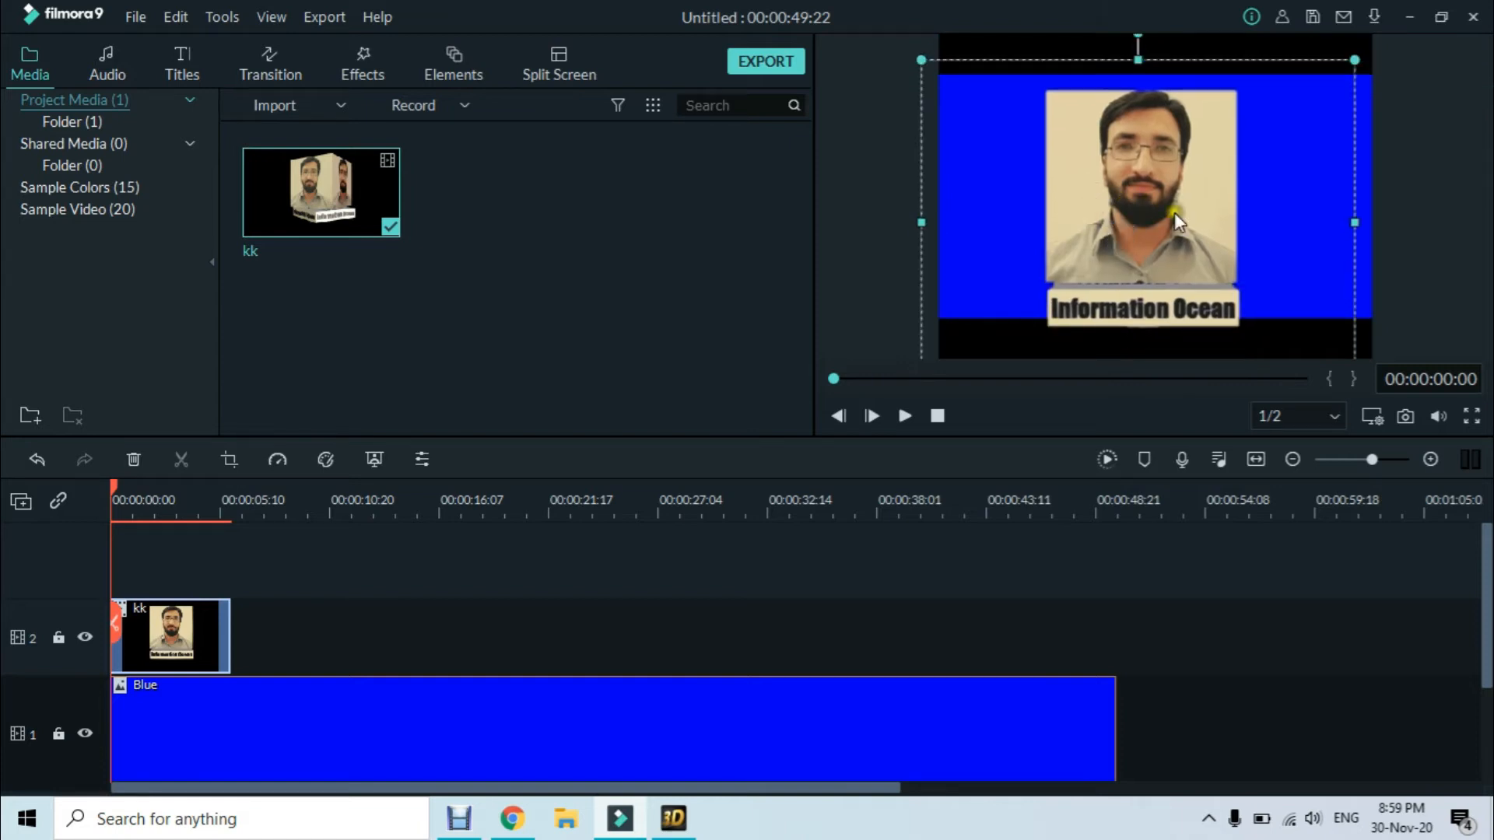
pyautogui.moveTo(922, 59); pyautogui.dragTo(929, 115)
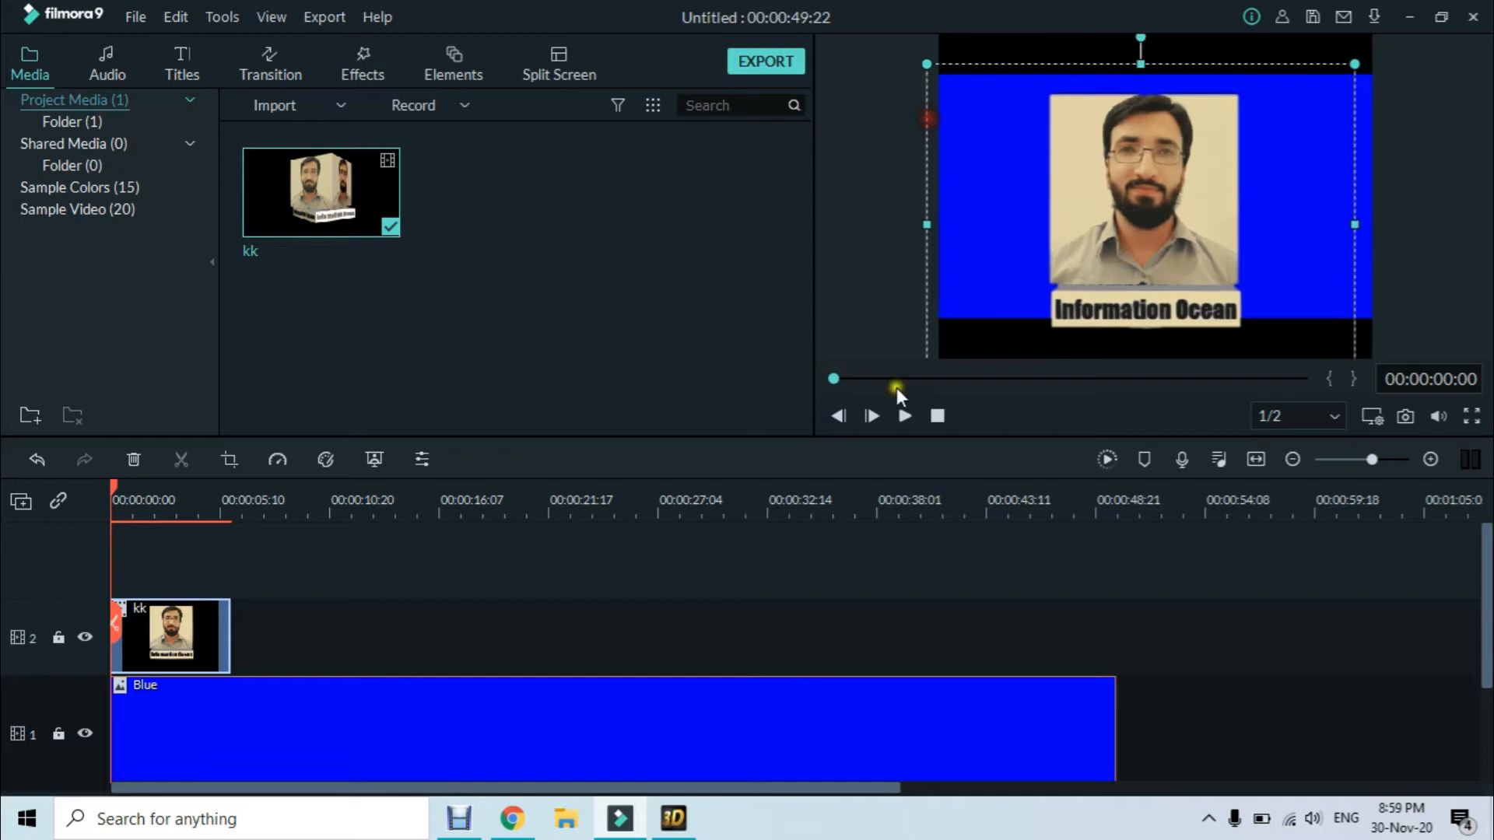
pyautogui.click(909, 416)
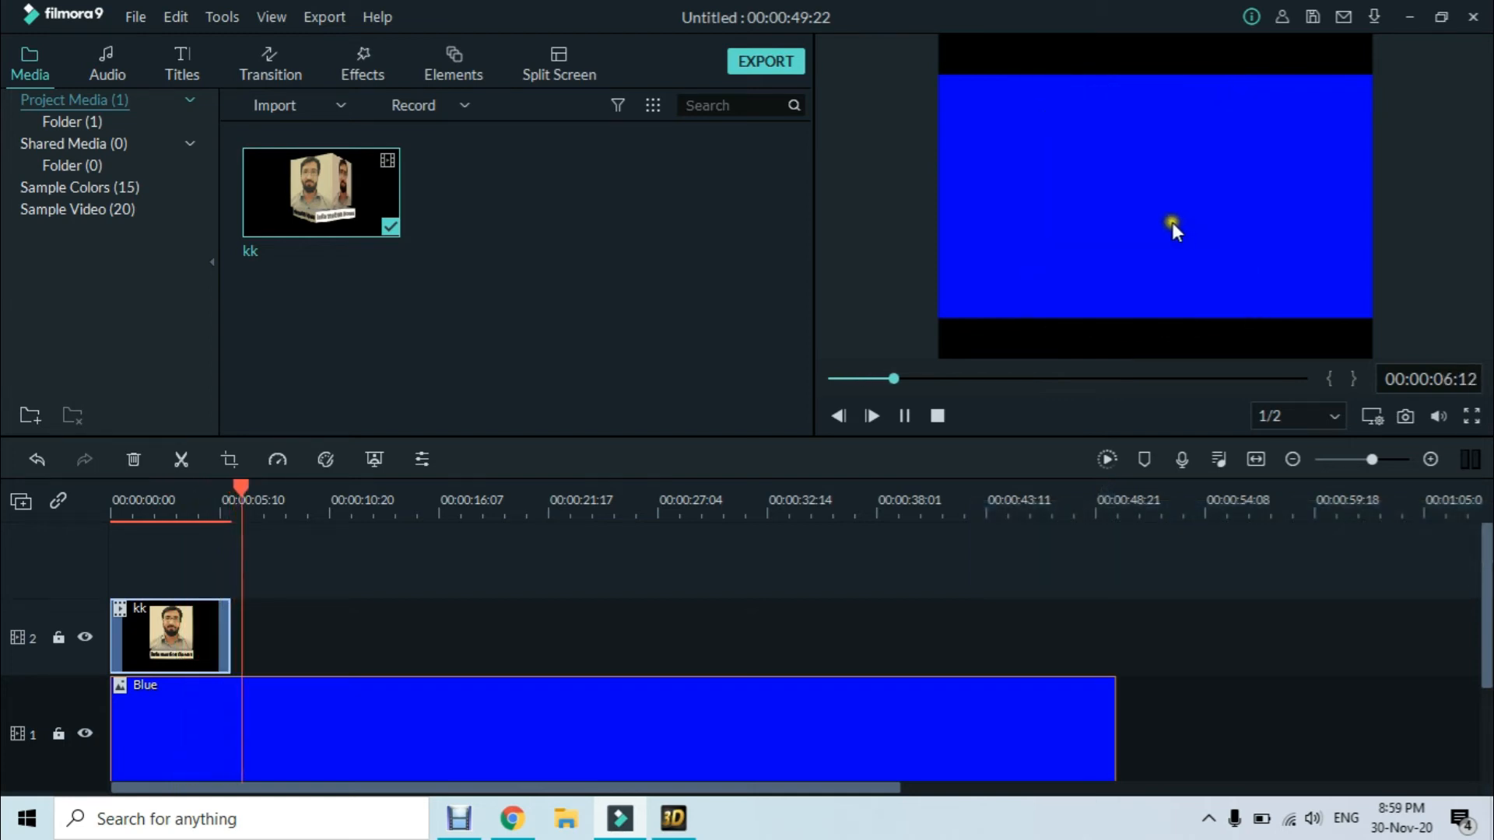
pyautogui.click(898, 415)
pyautogui.moveTo(291, 490); pyautogui.dragTo(39, 497)
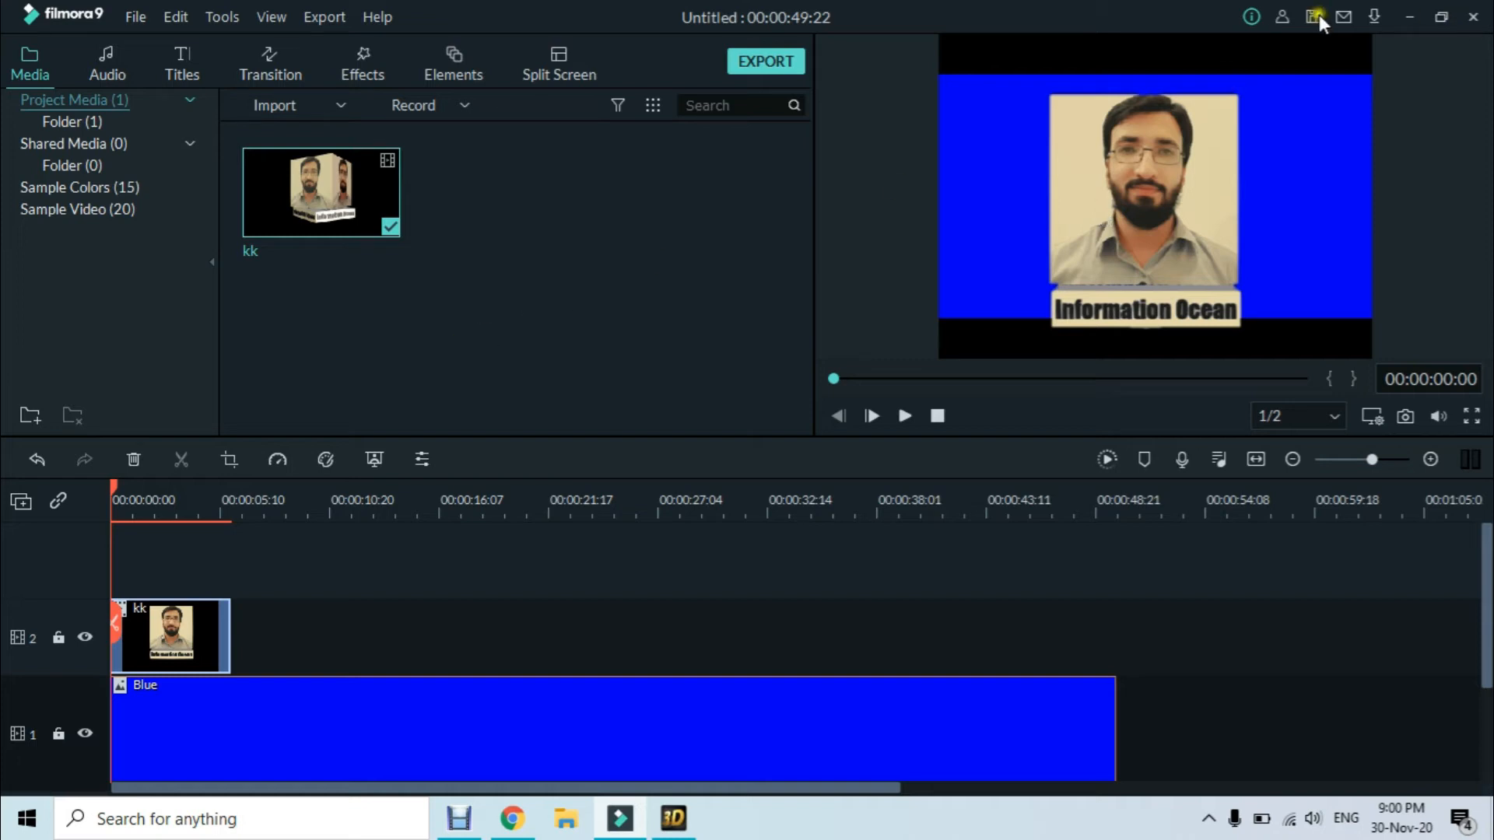
# Delete the kk clip from the project media library and the timeline.
pyautogui.rightClick(383, 231)
pyautogui.click(407, 513)
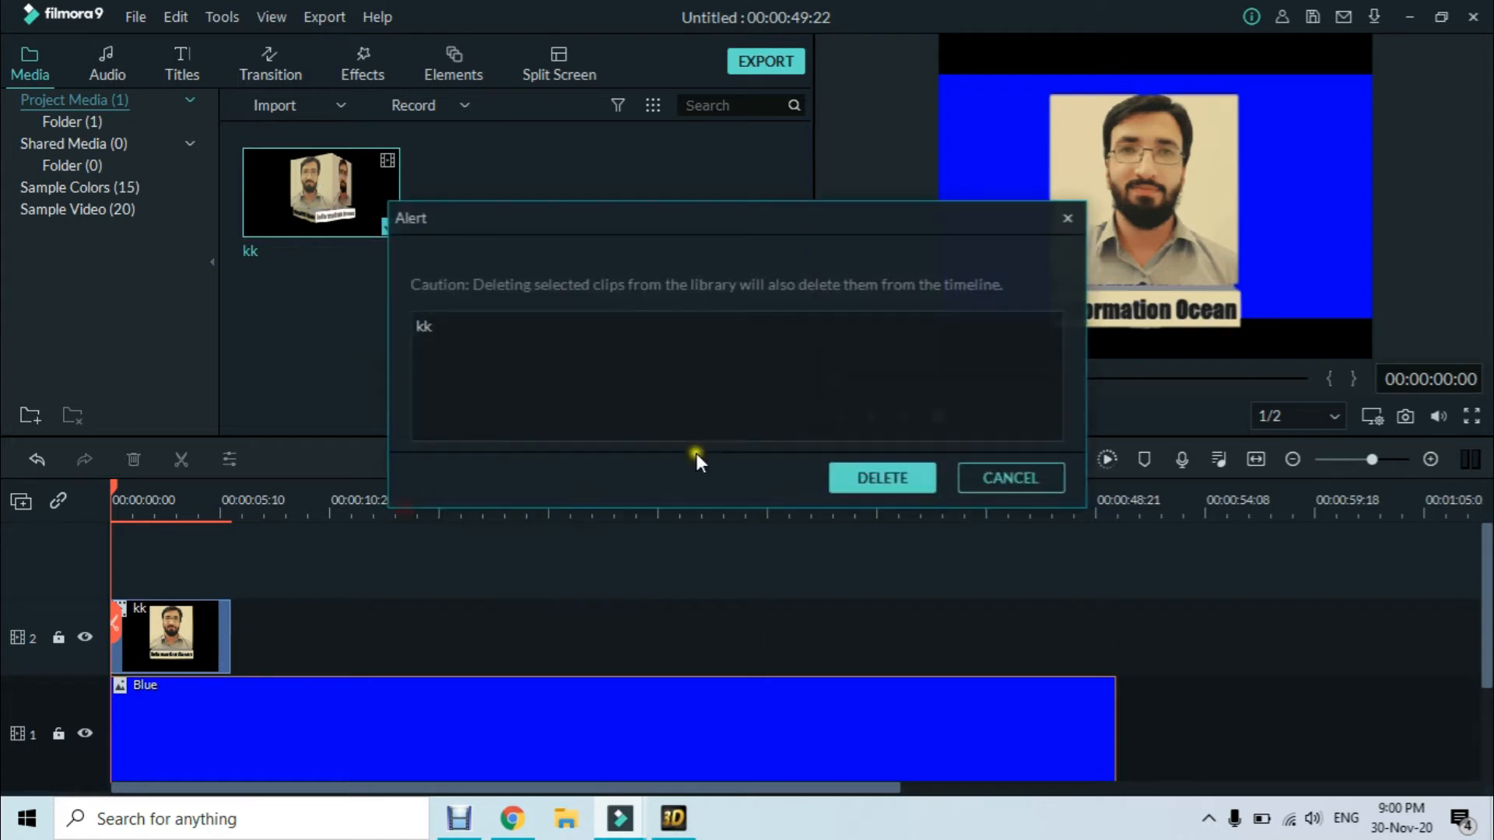
pyautogui.click(839, 476)
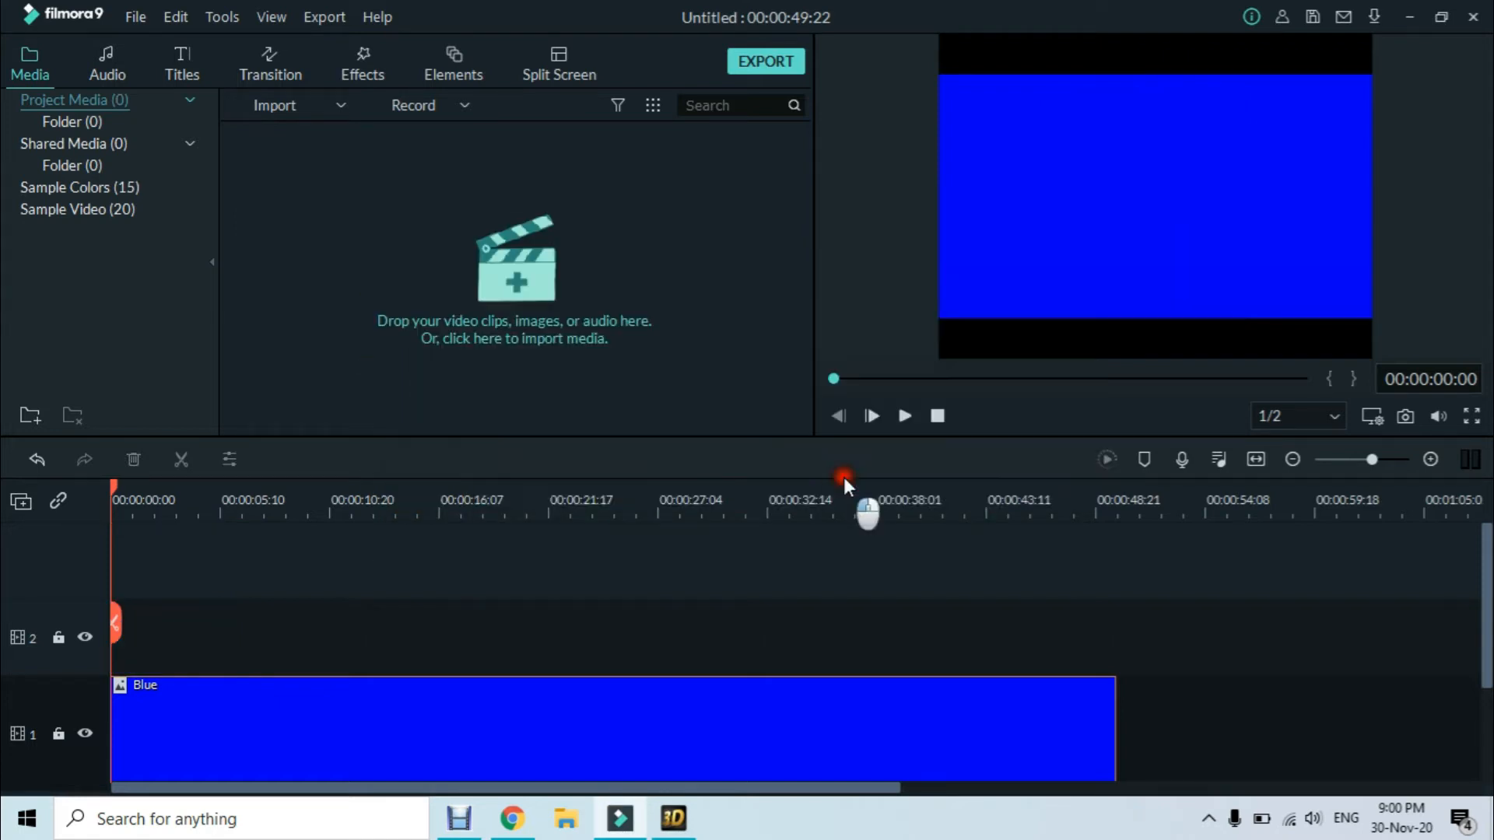
# Switch to Corel MotionStudio 3D, open the Untitled-1 project file from the desktop, and preview its rotating cube animation.
pyautogui.click(1405, 17)
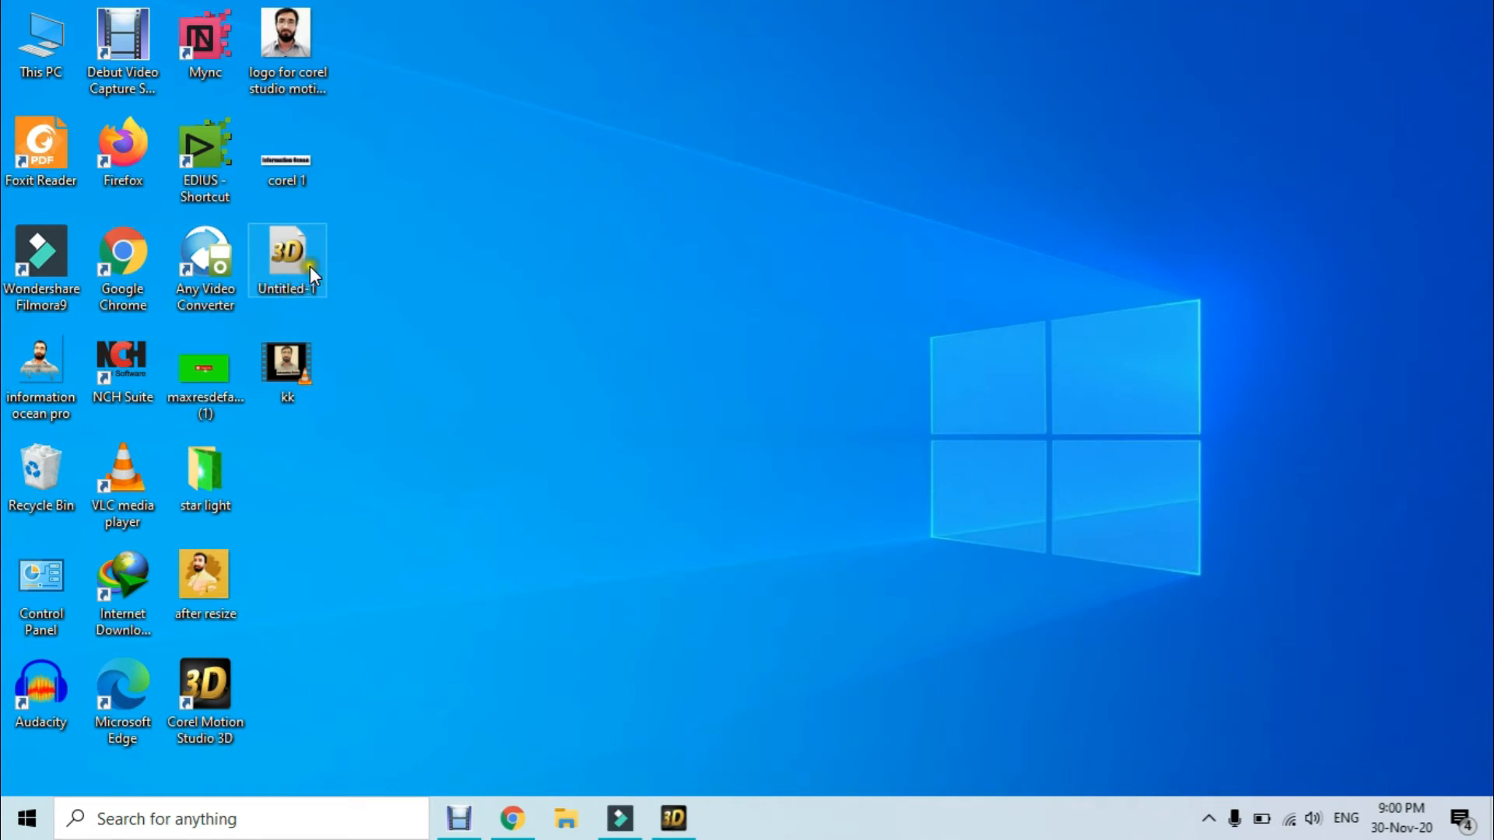
pyautogui.click(674, 821)
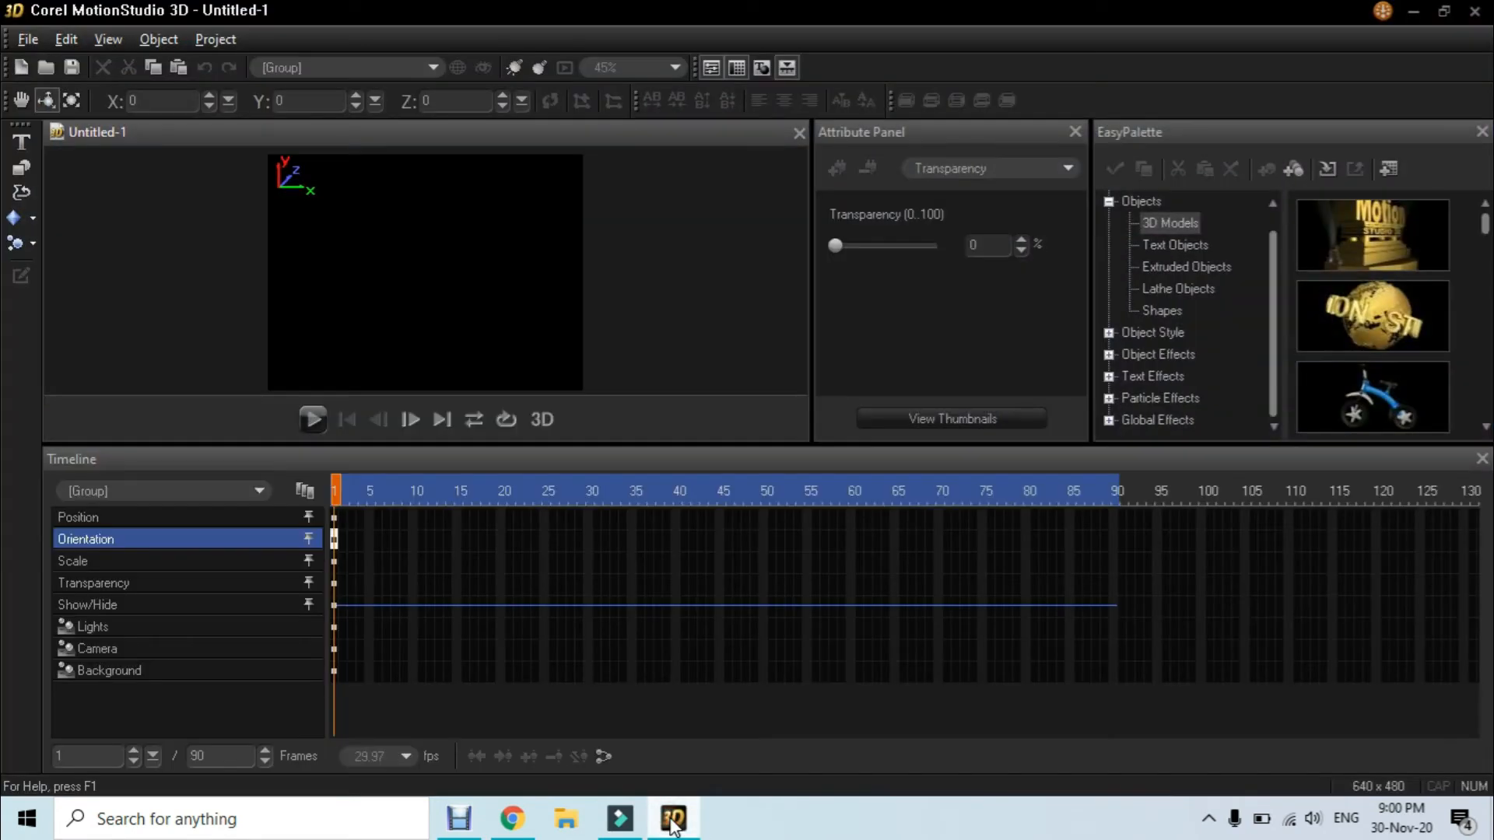
pyautogui.click(673, 821)
pyautogui.moveTo(274, 278); pyautogui.dragTo(708, 794)
pyautogui.click(671, 584)
pyautogui.click(673, 818)
pyautogui.click(320, 418)
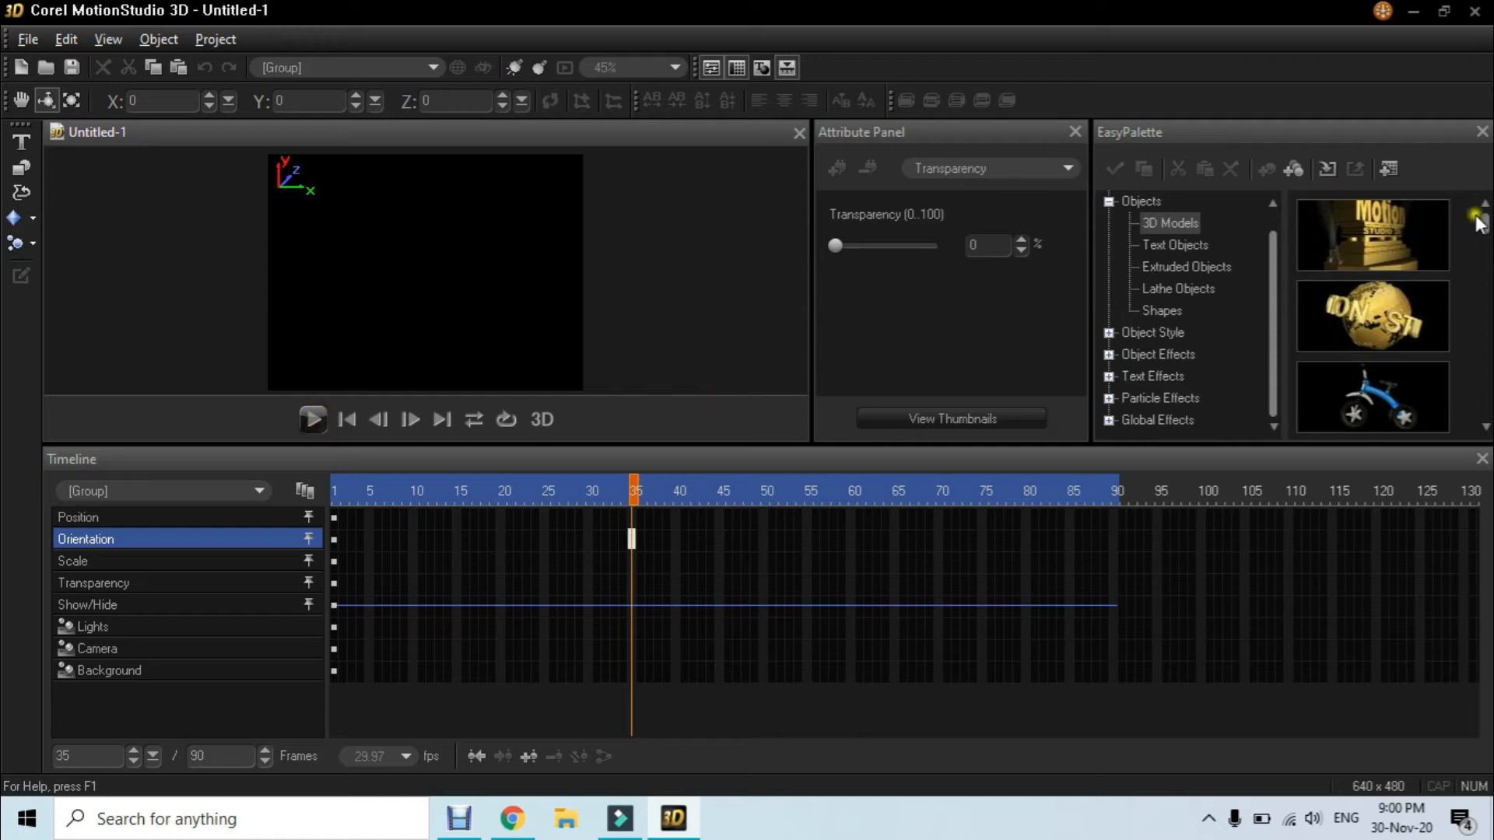
pyautogui.moveTo(631, 484); pyautogui.dragTo(253, 470)
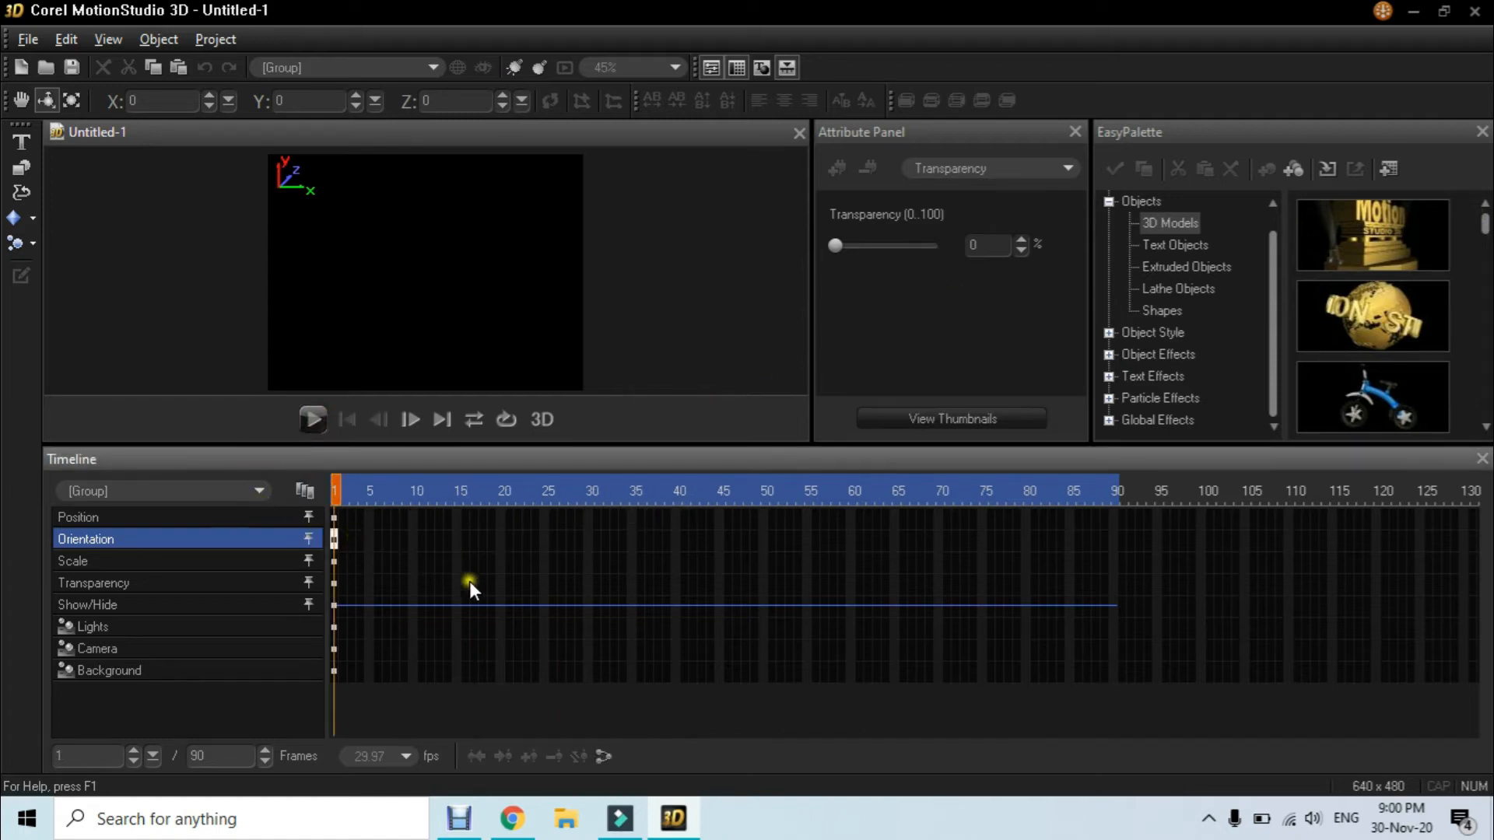
pyautogui.click(1411, 13)
pyautogui.moveTo(293, 260); pyautogui.dragTo(551, 274)
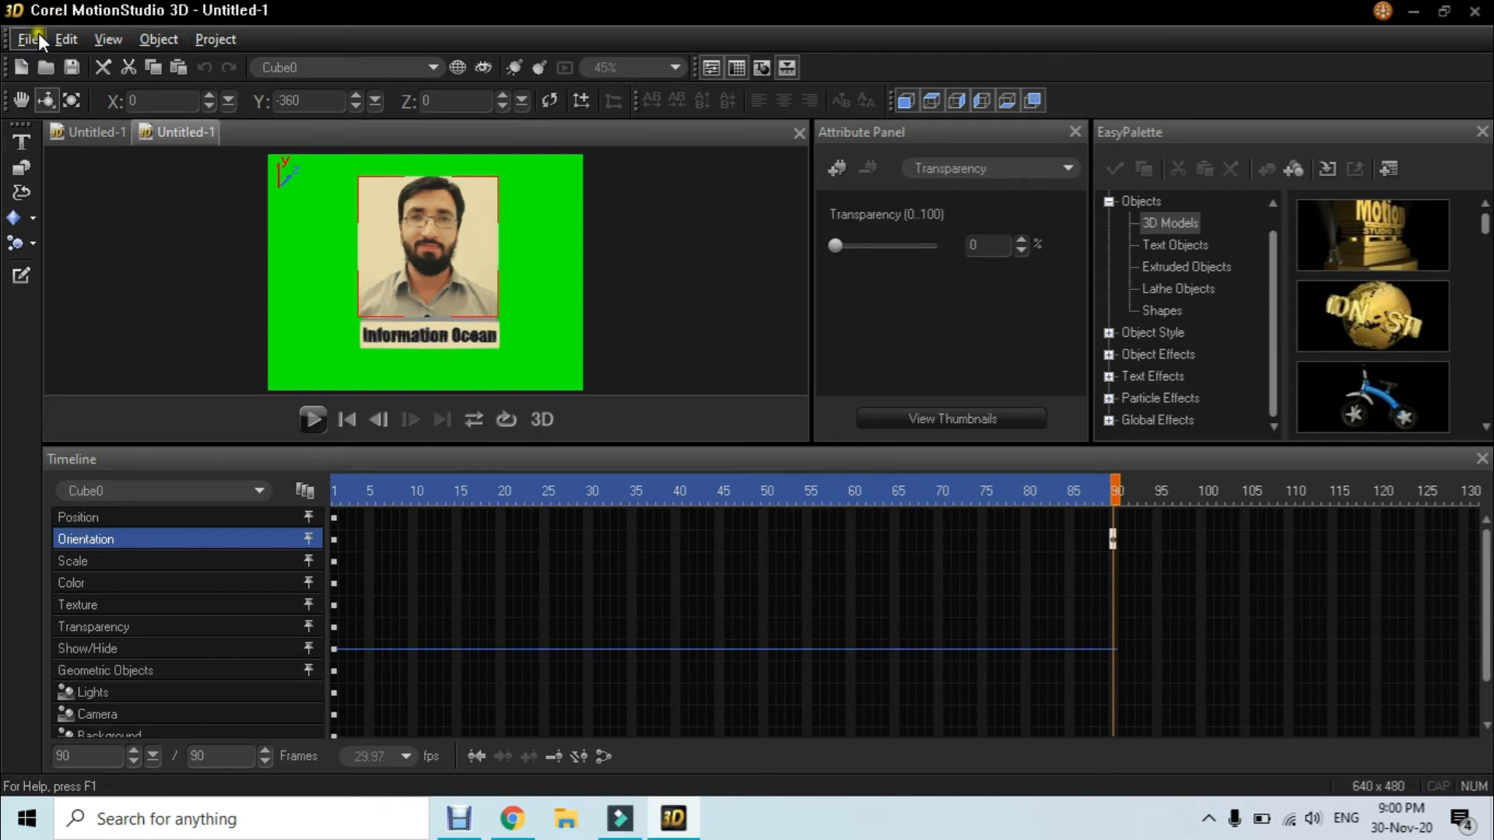
pyautogui.click(314, 420)
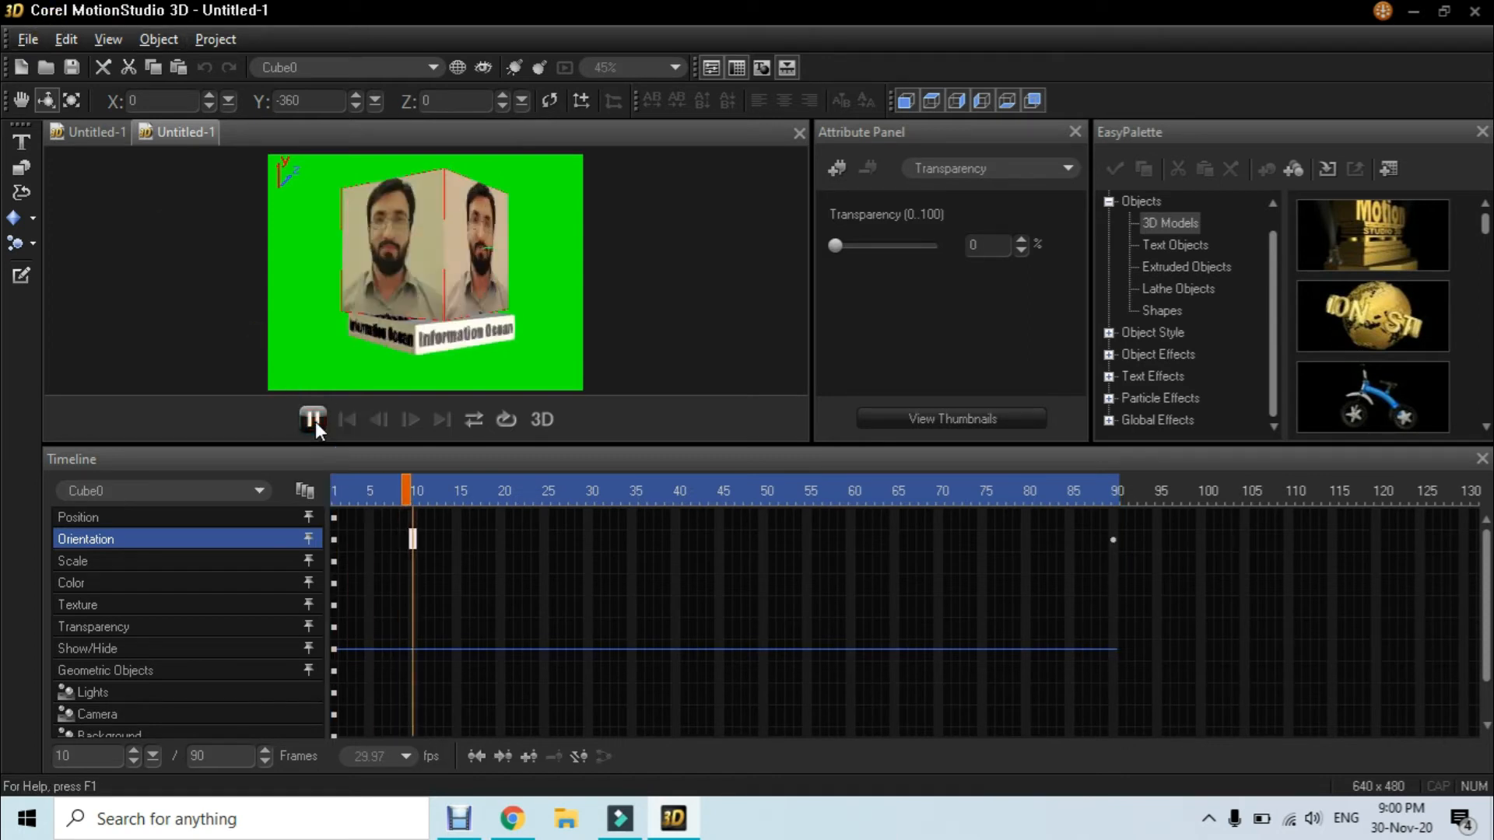
pyautogui.click(314, 420)
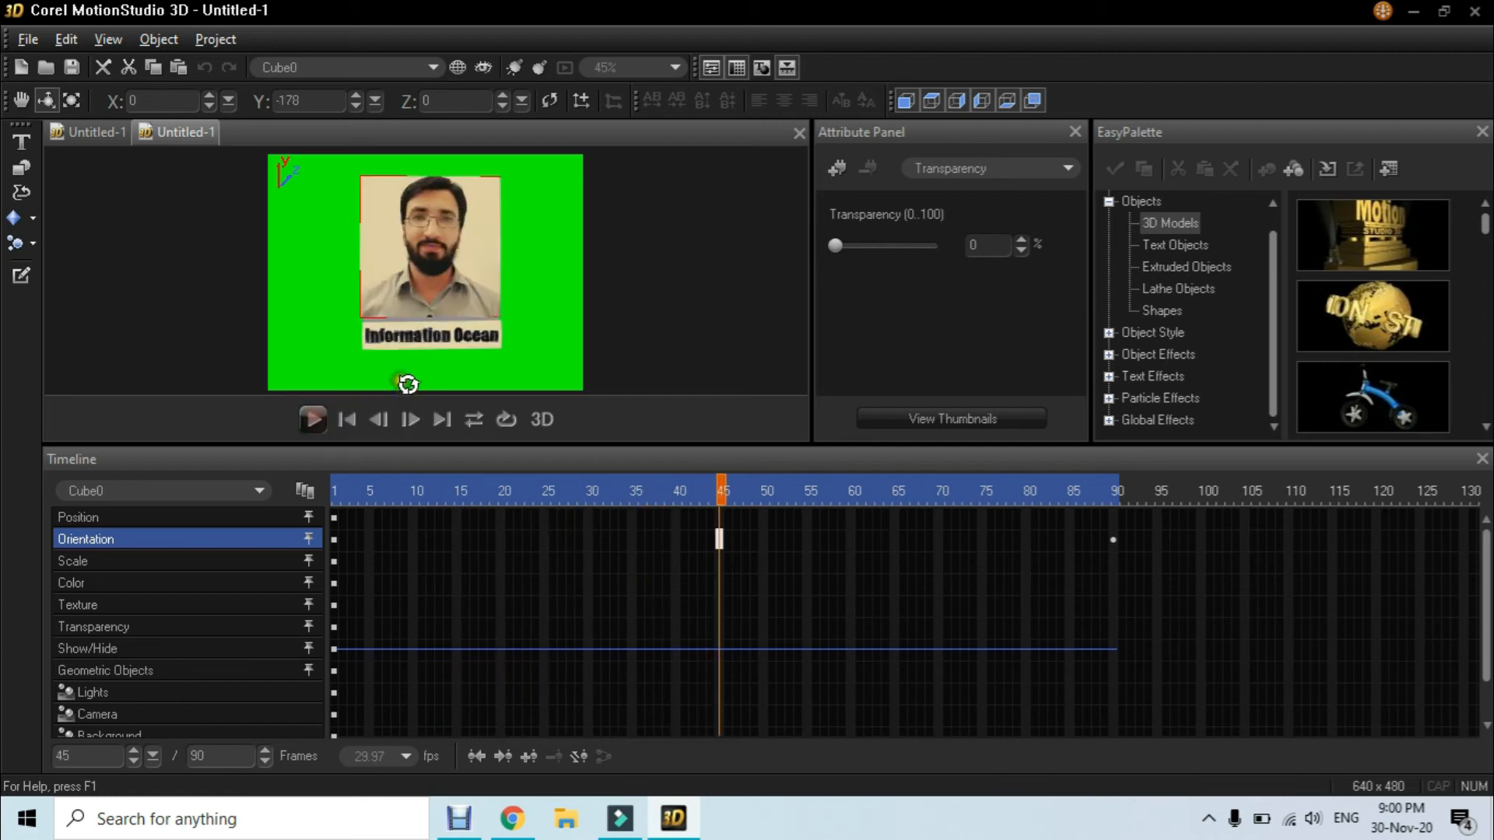
# Export the animation as an AVI video overlay named 11111111 to the Desktop.
pyautogui.click(20, 41)
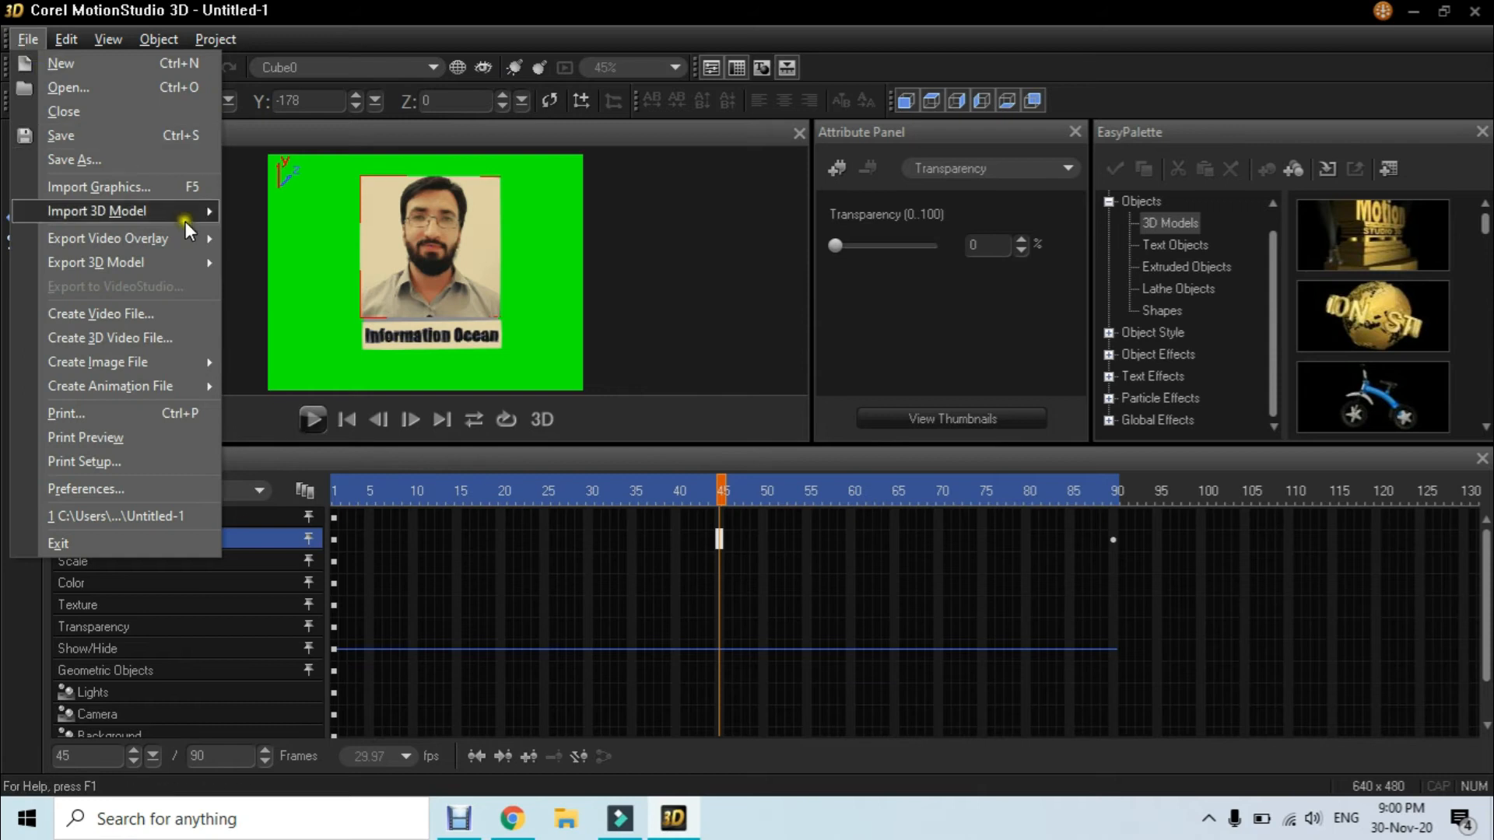
pyautogui.moveTo(200, 241)
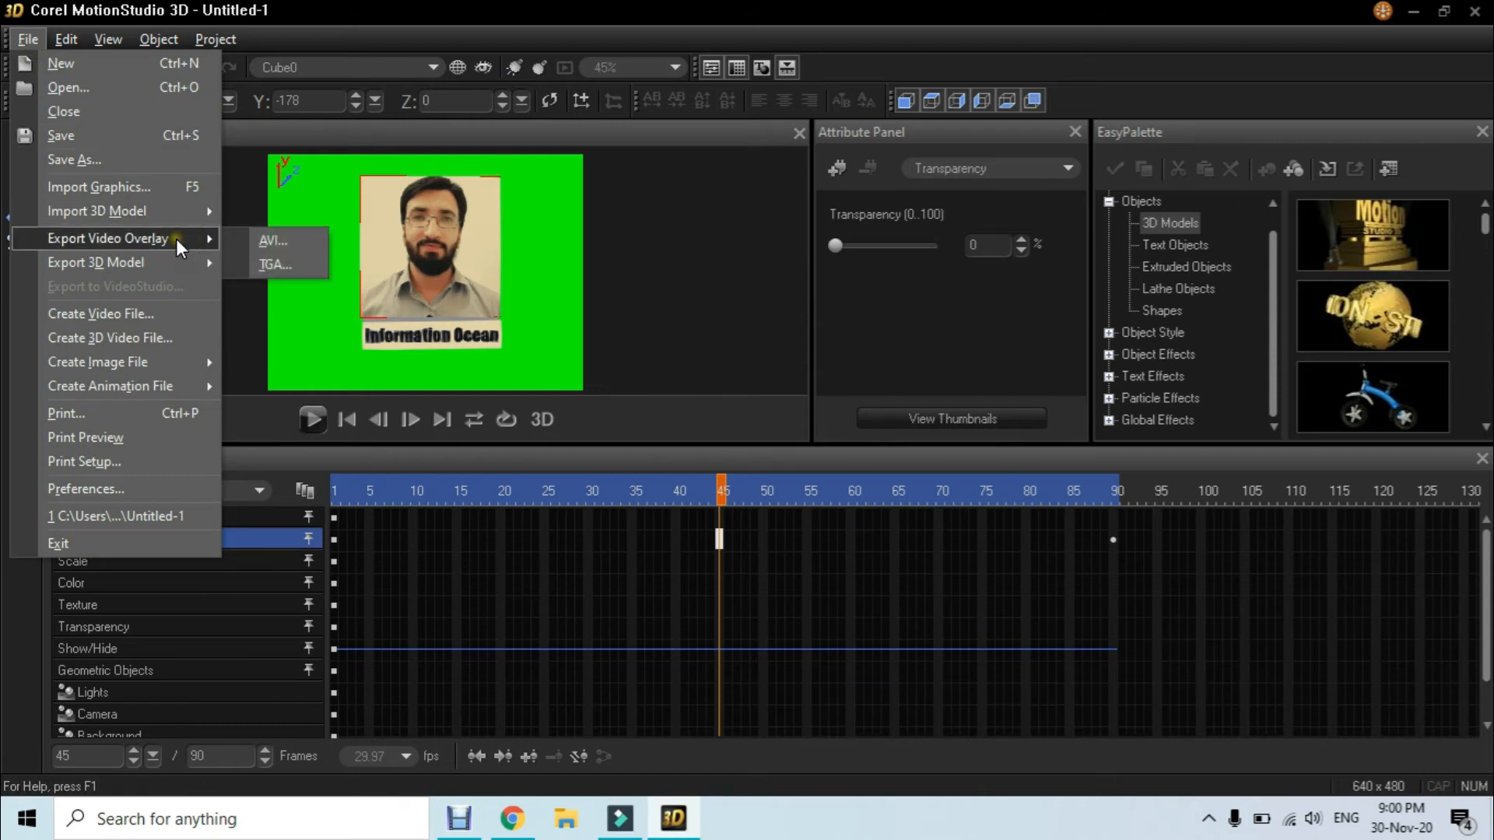
pyautogui.click(264, 238)
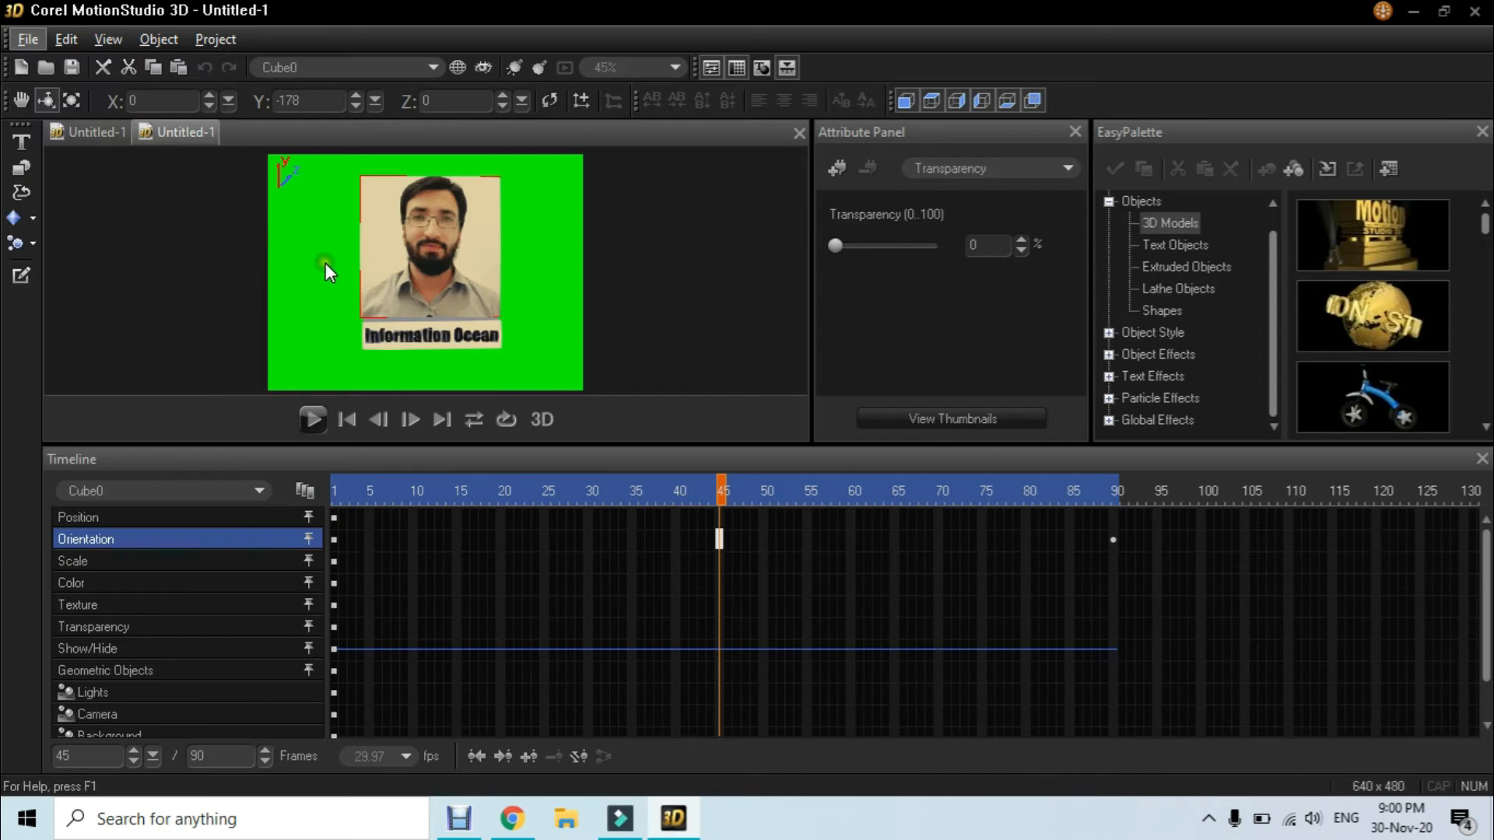
pyautogui.click(495, 277)
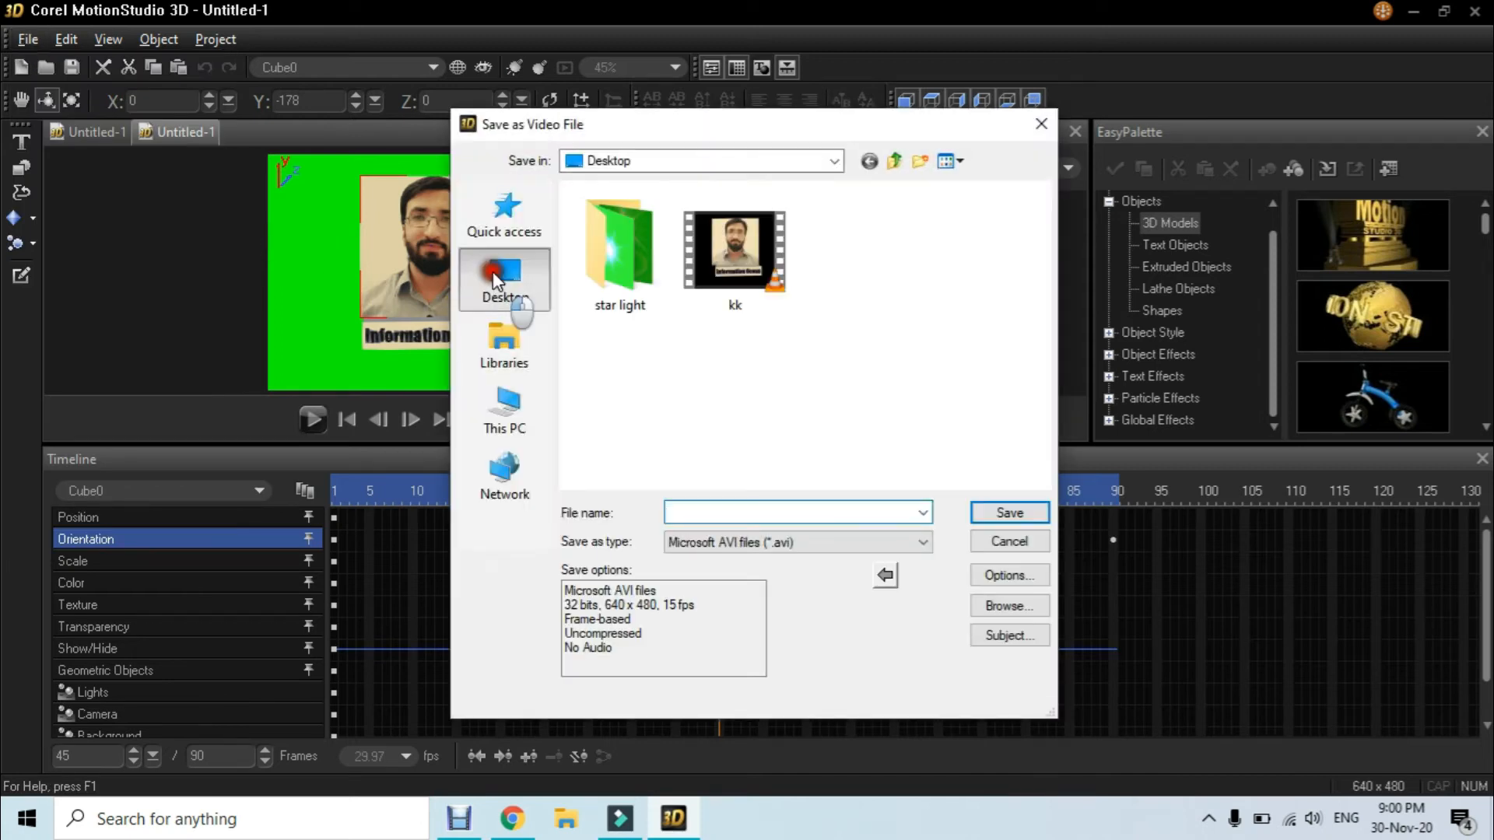
pyautogui.click(698, 509)
pyautogui.write('11111111')
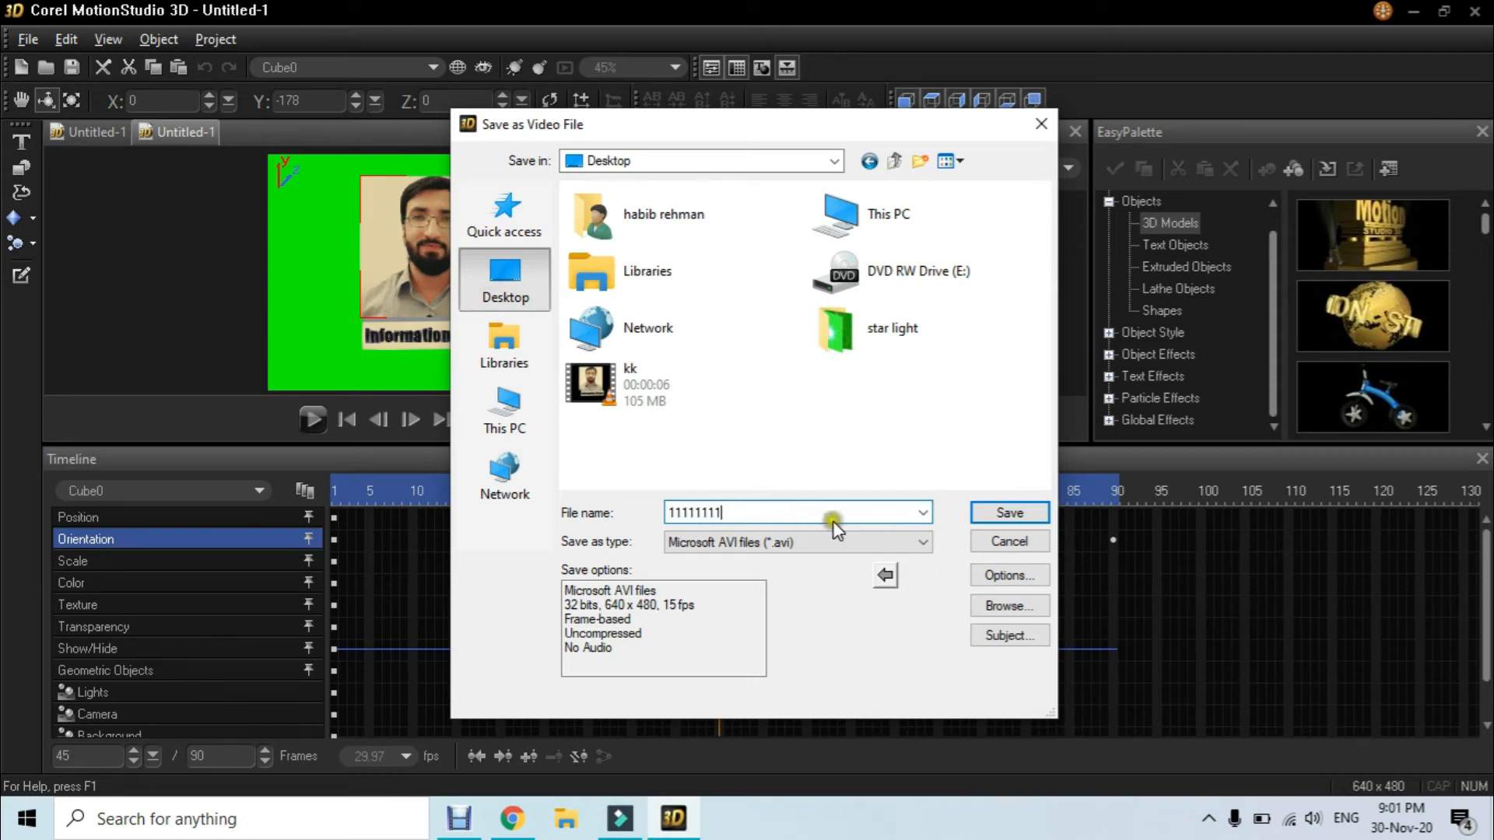
pyautogui.click(1012, 515)
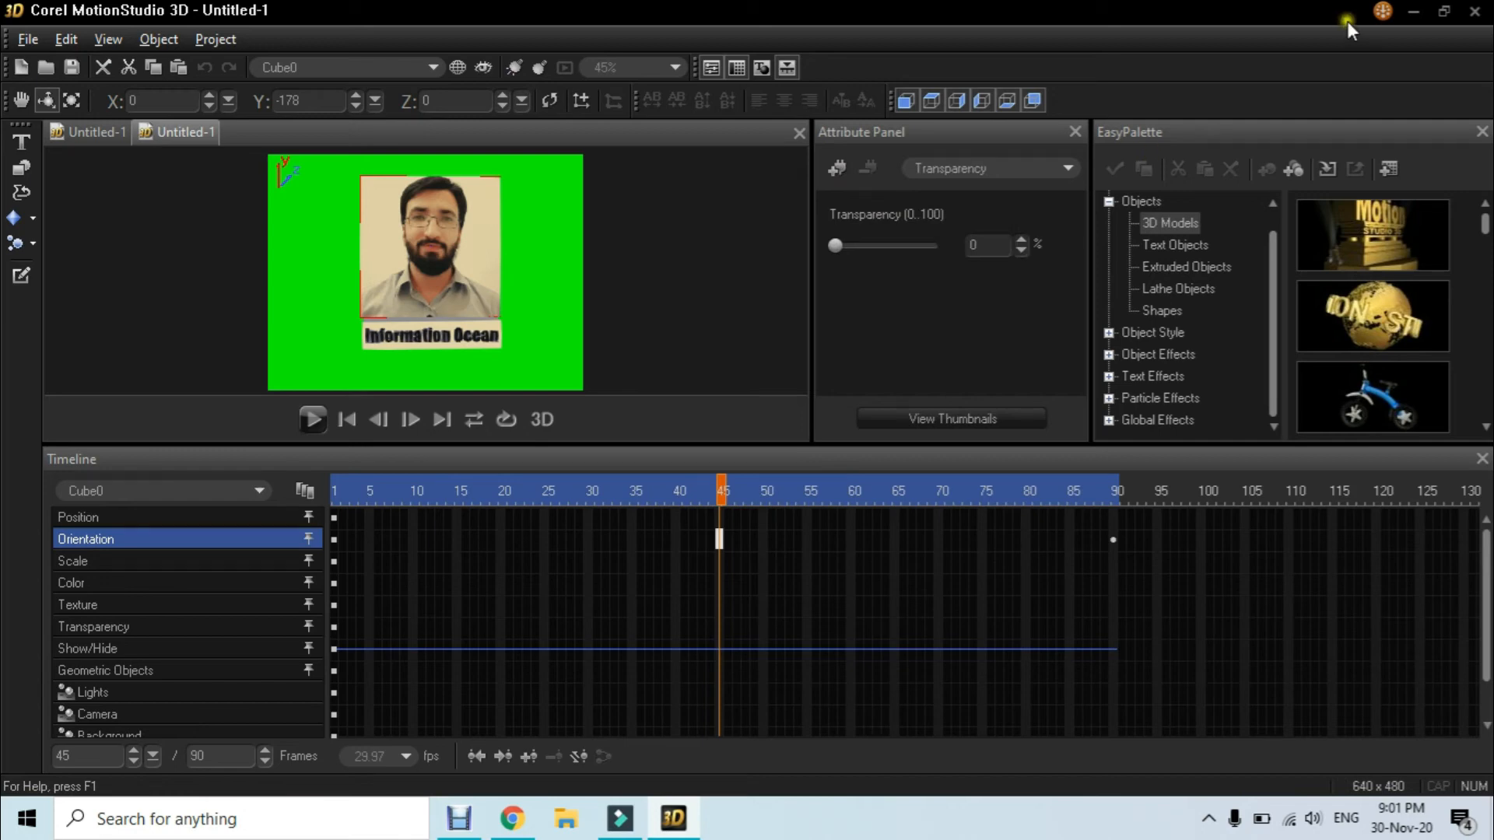
# Delete the exported 11111111 video file from the desktop.
pyautogui.click(1410, 10)
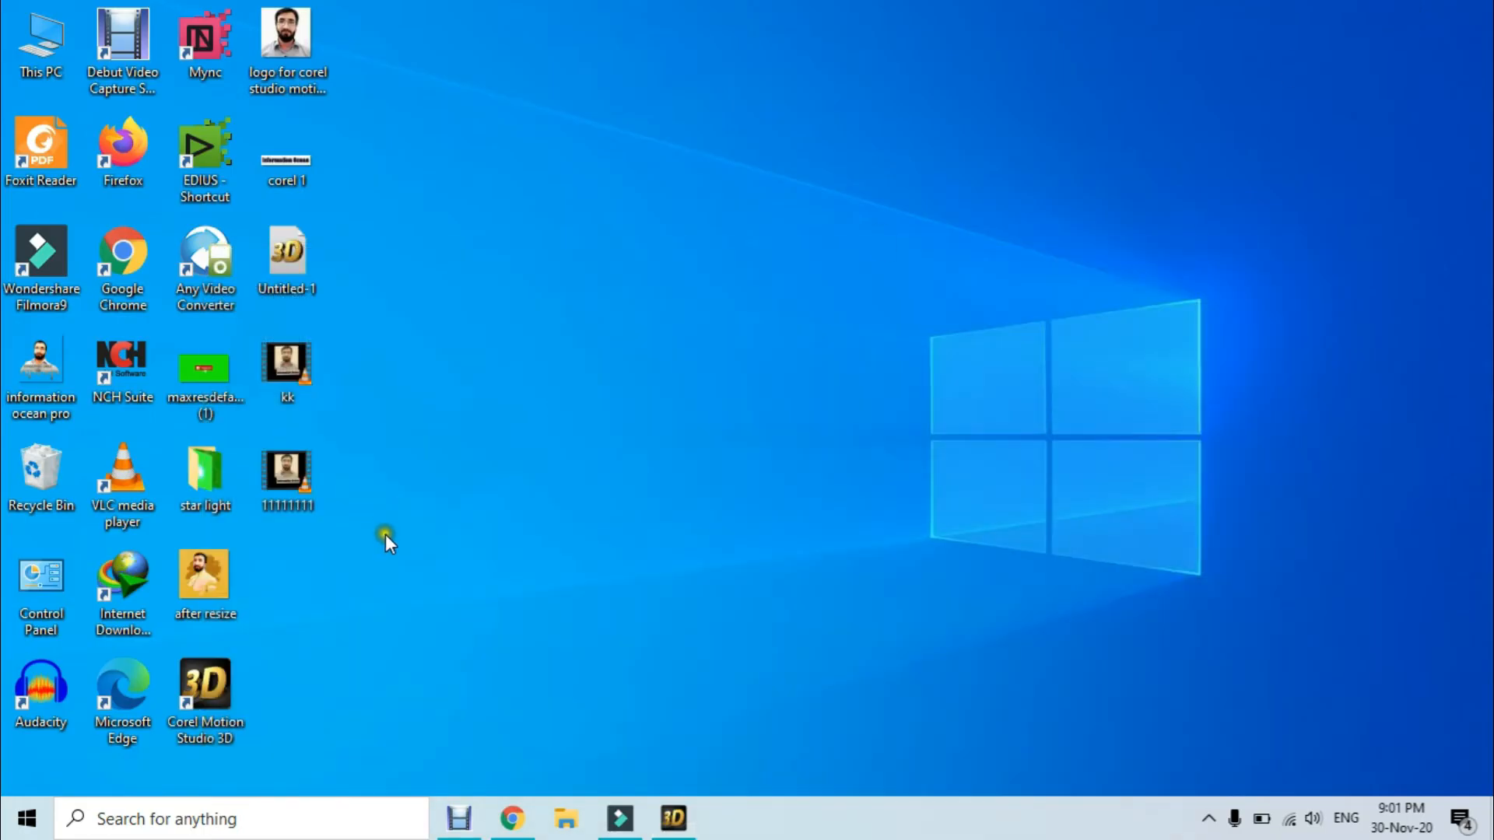
pyautogui.click(331, 511)
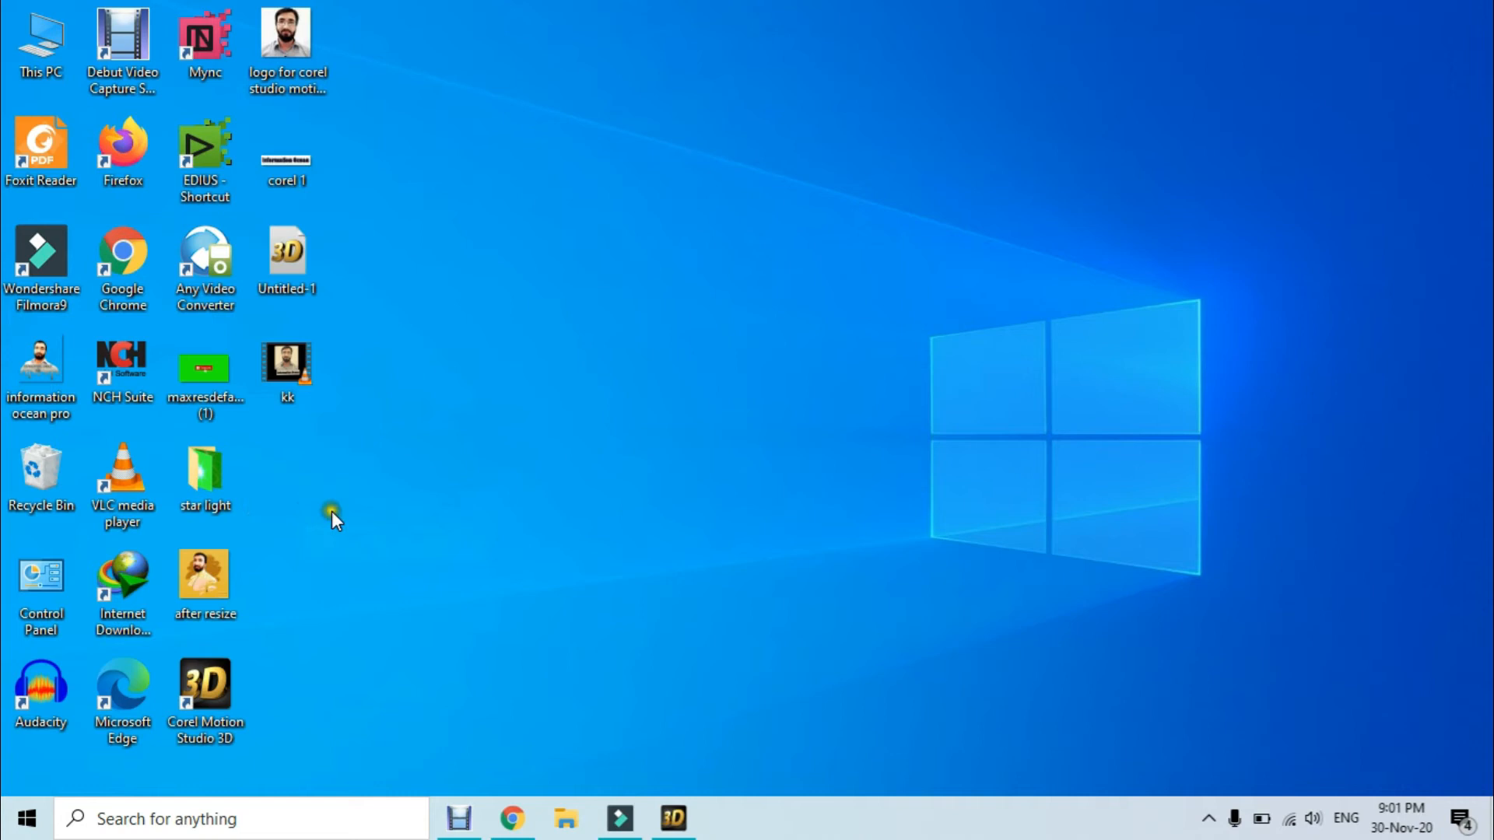
# Switch to Corel MotionStudio 3D and preview the green-background cube animation from the first frame.
pyautogui.click(671, 818)
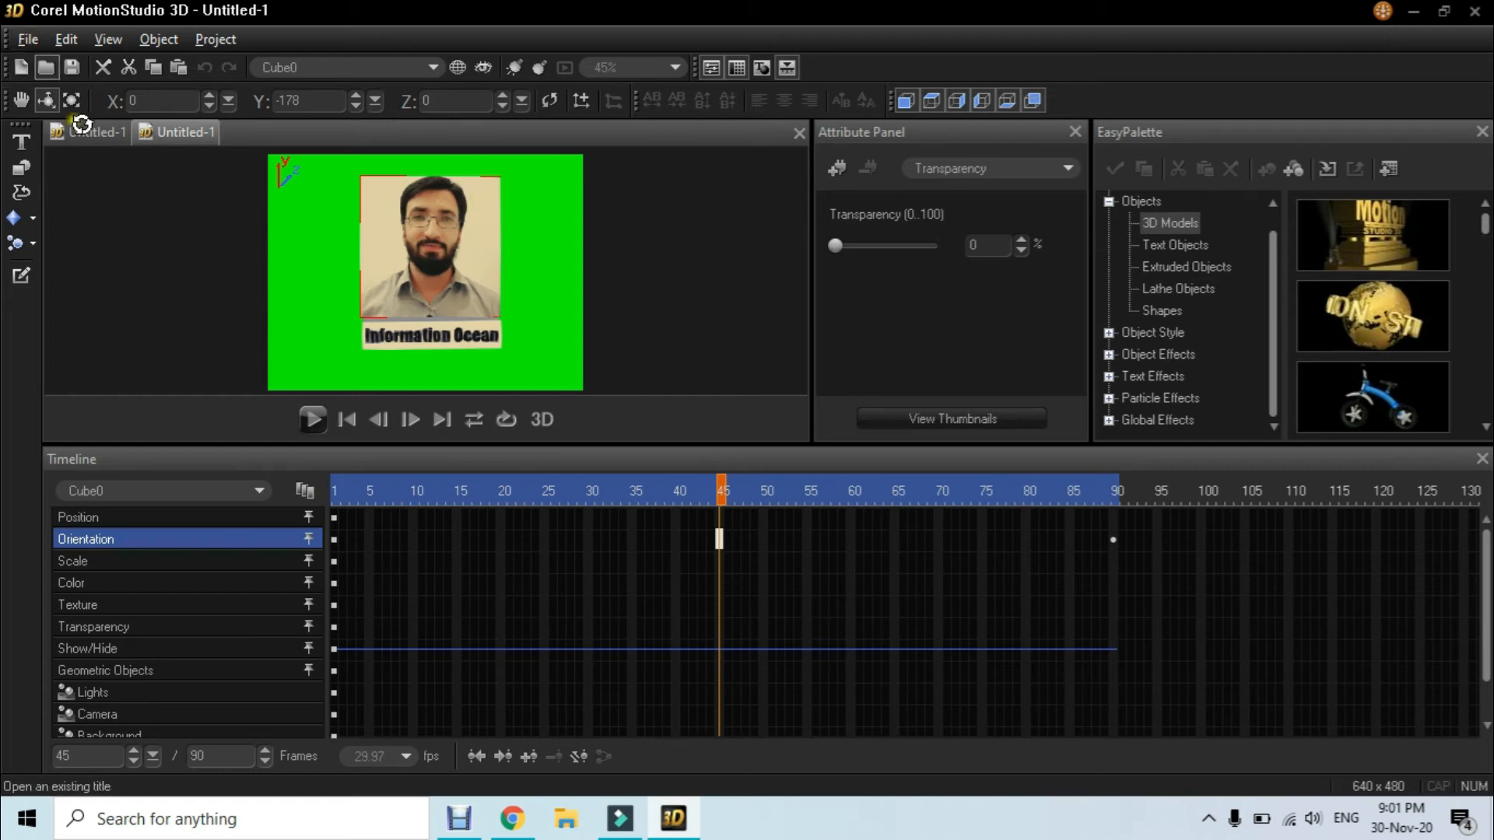
pyautogui.click(687, 491)
pyautogui.click(560, 490)
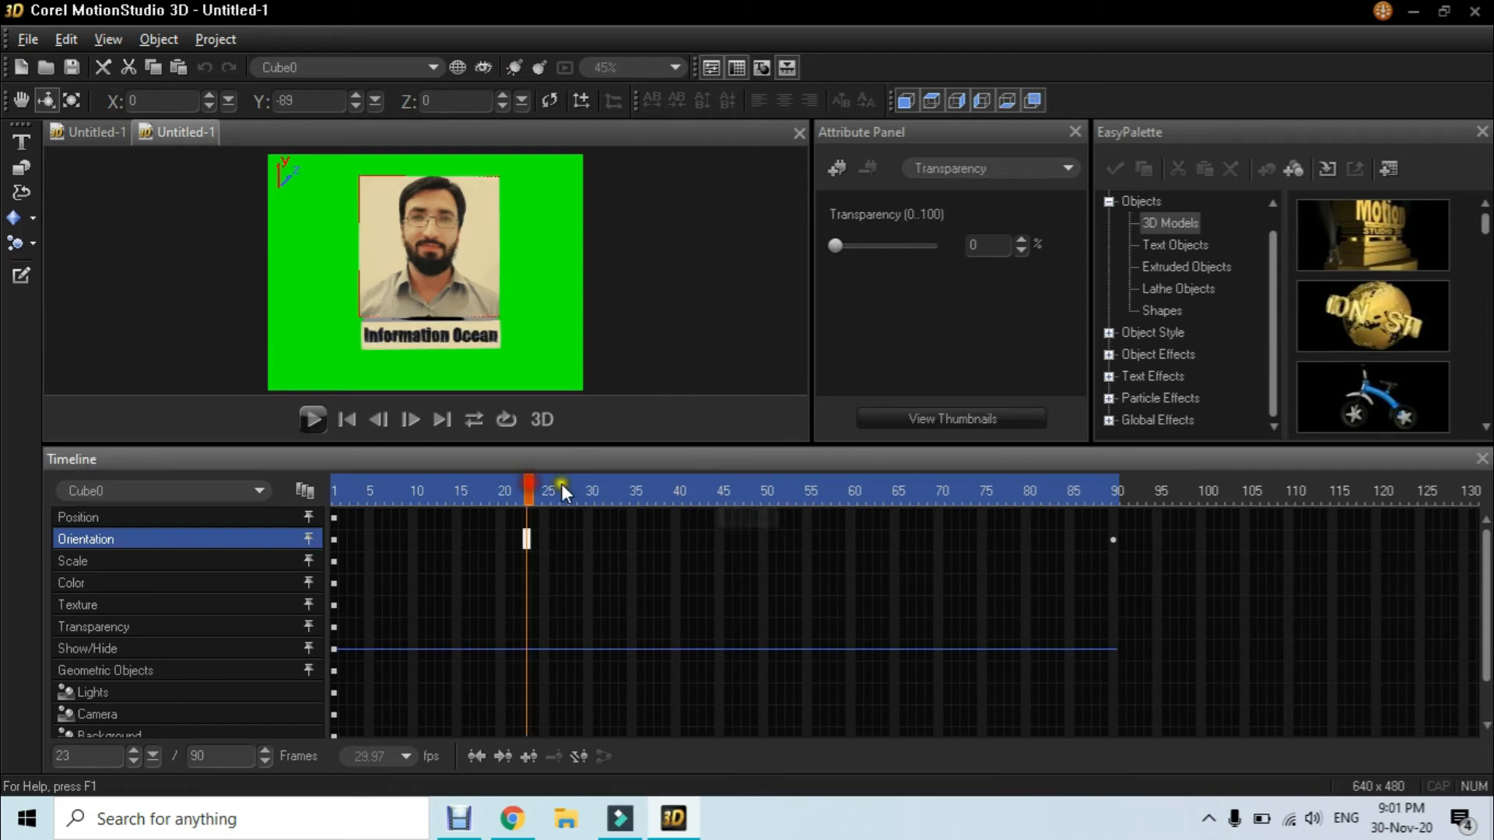
pyautogui.moveTo(522, 488); pyautogui.dragTo(313, 503)
pyautogui.click(313, 421)
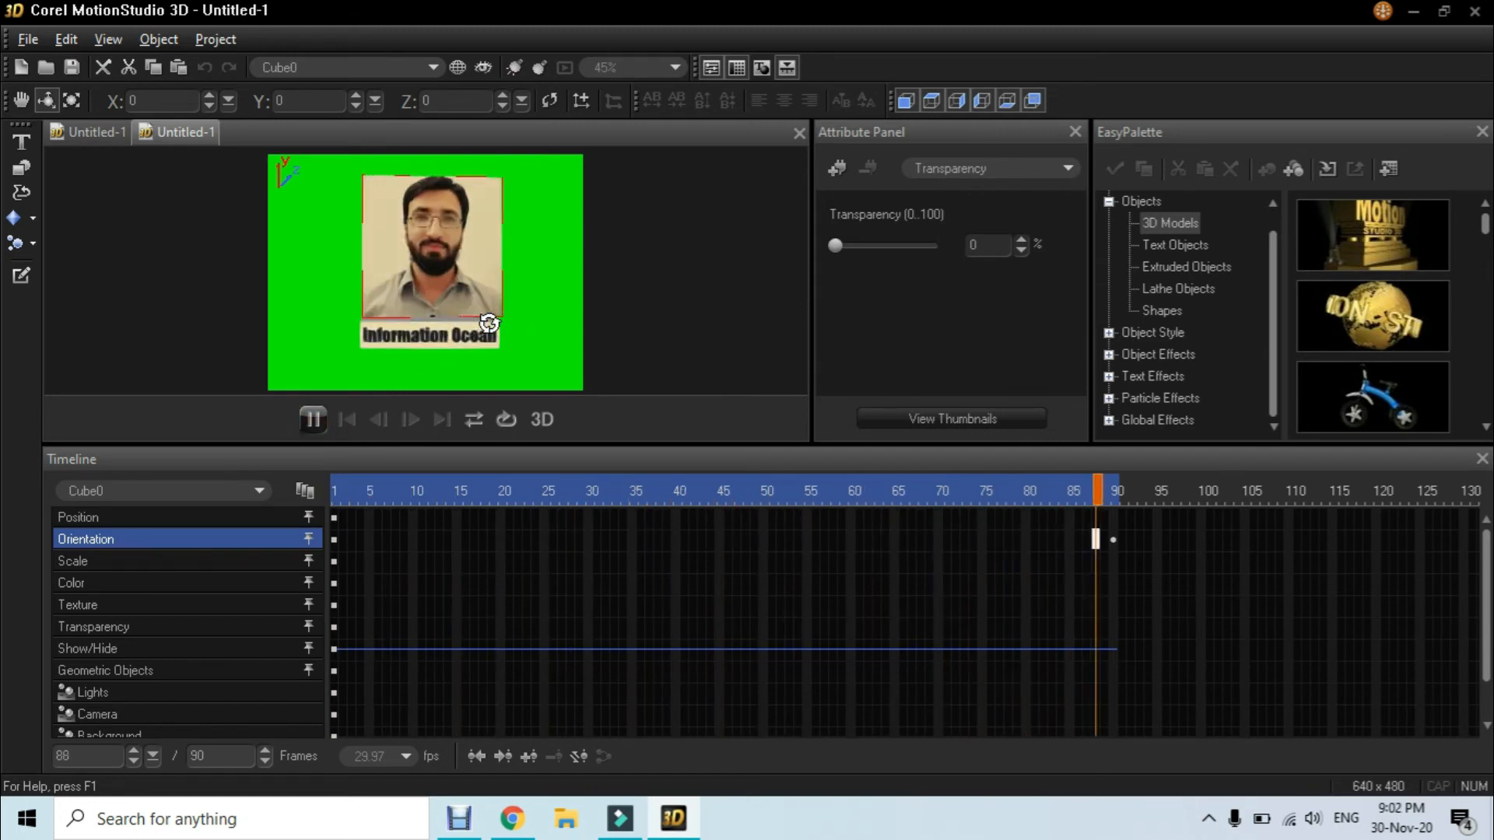
# Create an AVI video file of the green-background animation named 2222222 on the Desktop, and show the desktop.
pyautogui.click(24, 39)
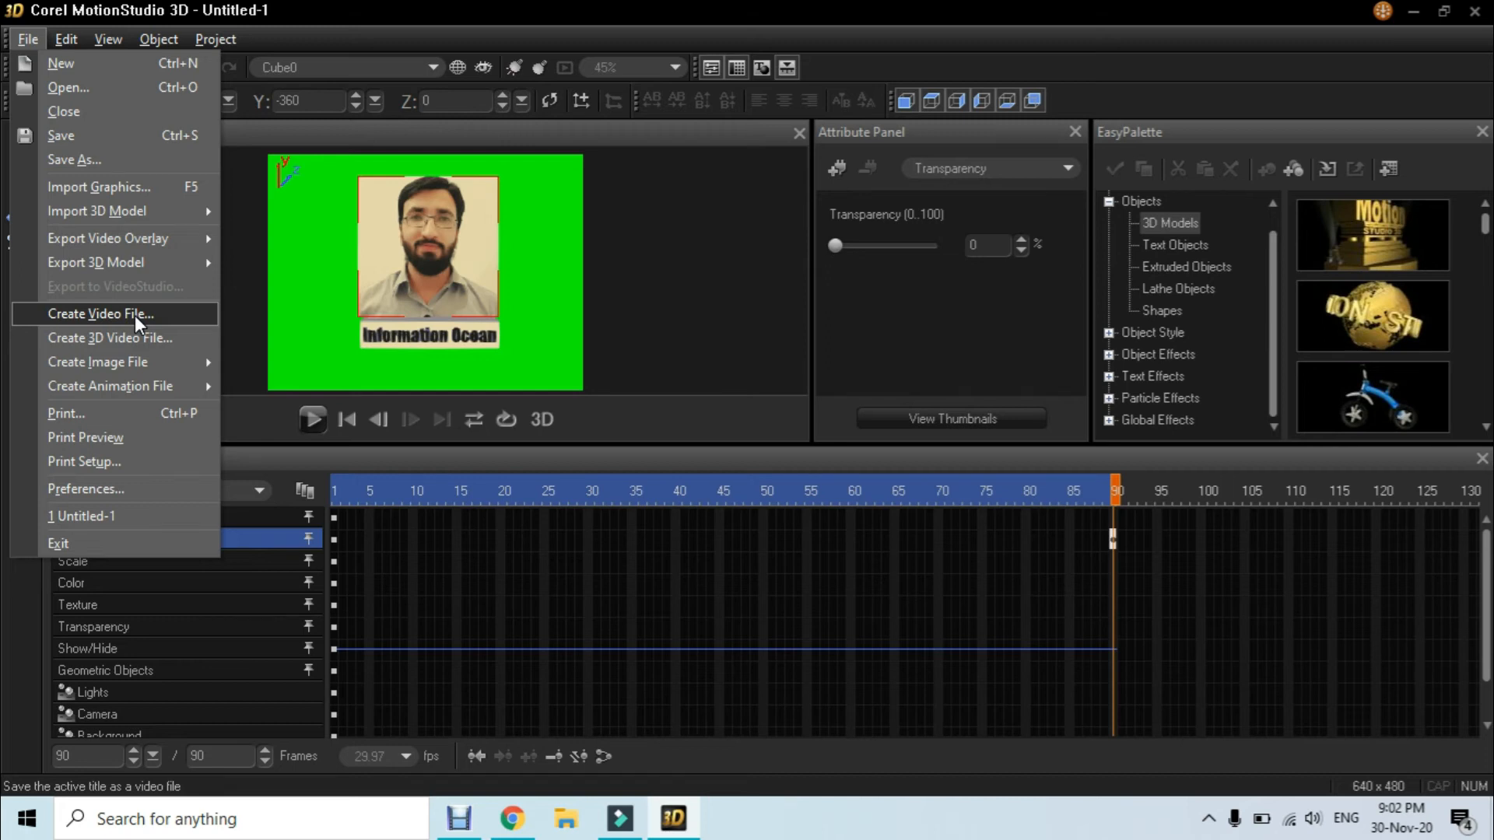
pyautogui.click(428, 4)
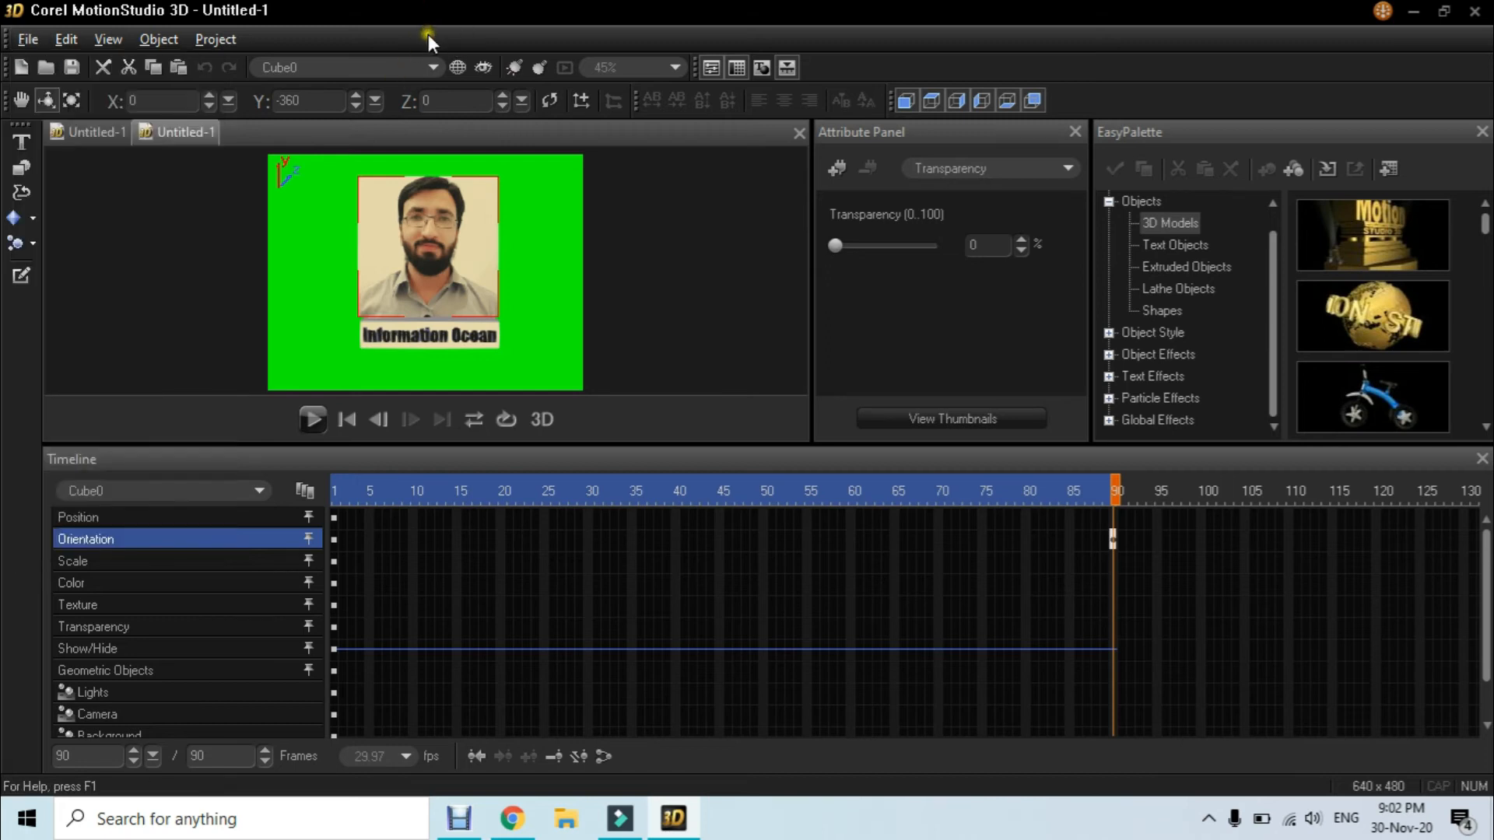
pyautogui.click(16, 44)
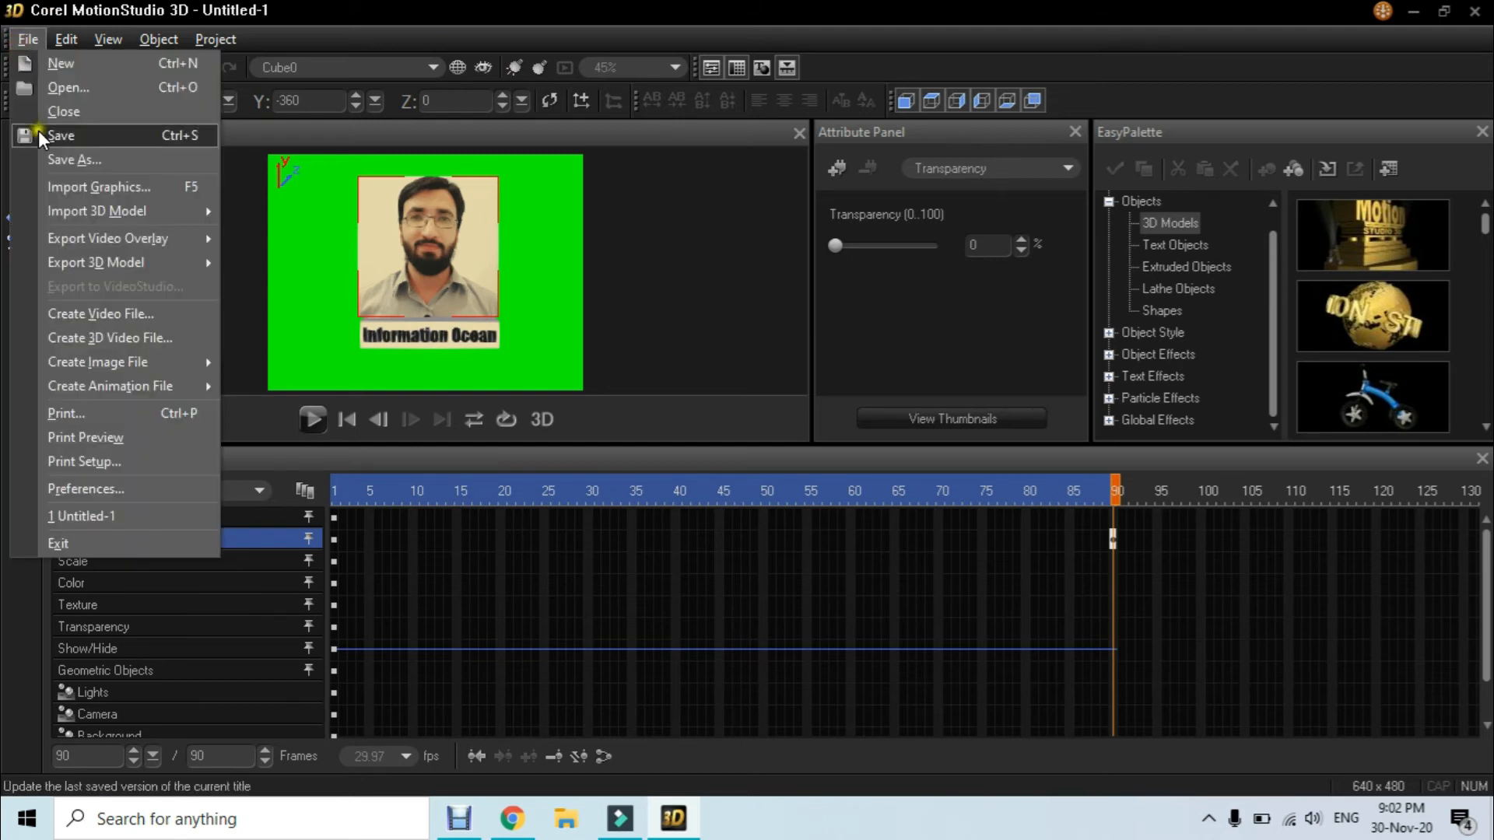
pyautogui.moveTo(154, 244)
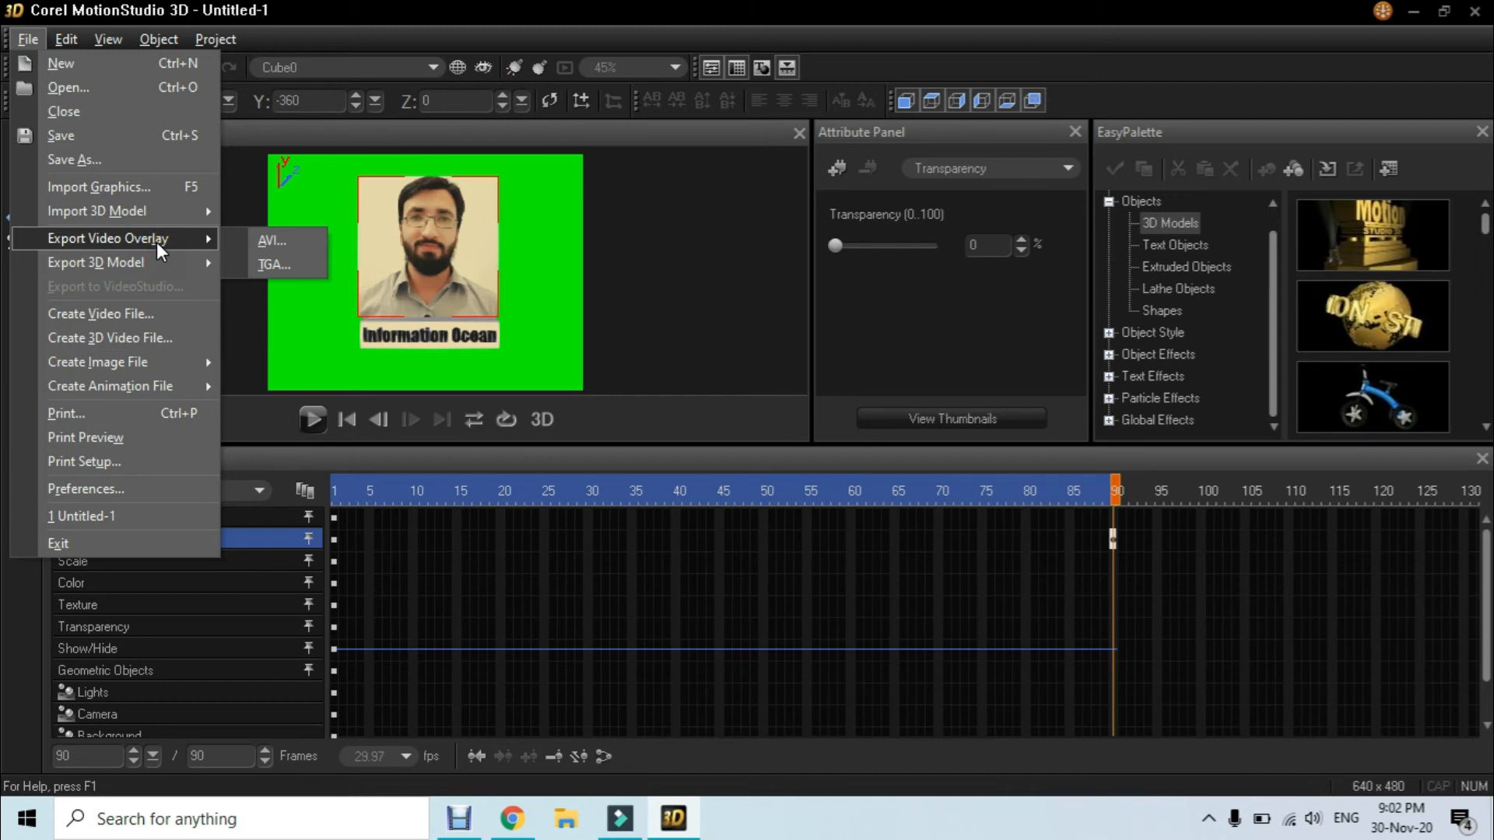
pyautogui.click(123, 314)
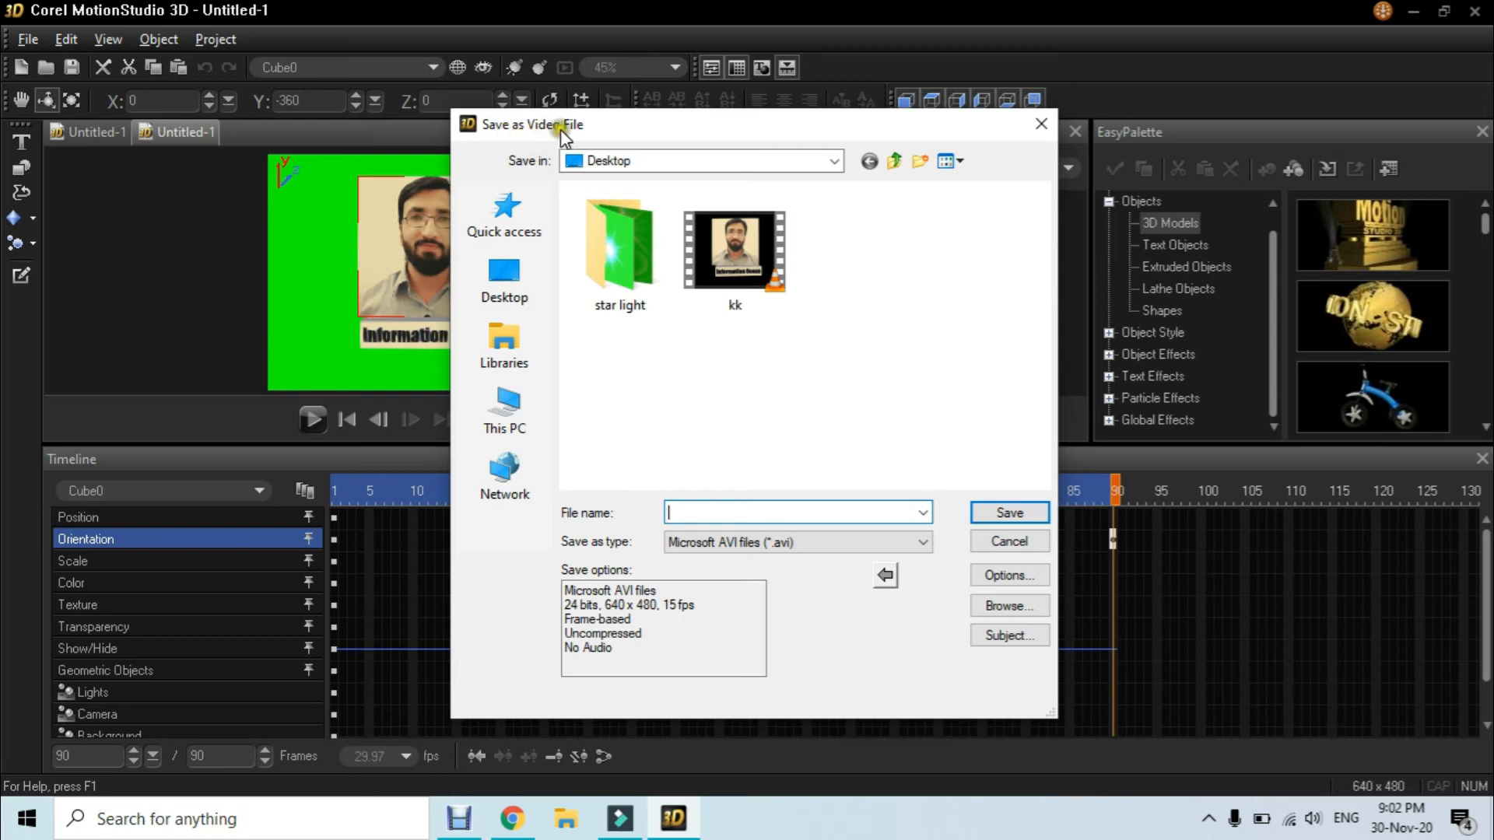
pyautogui.click(499, 296)
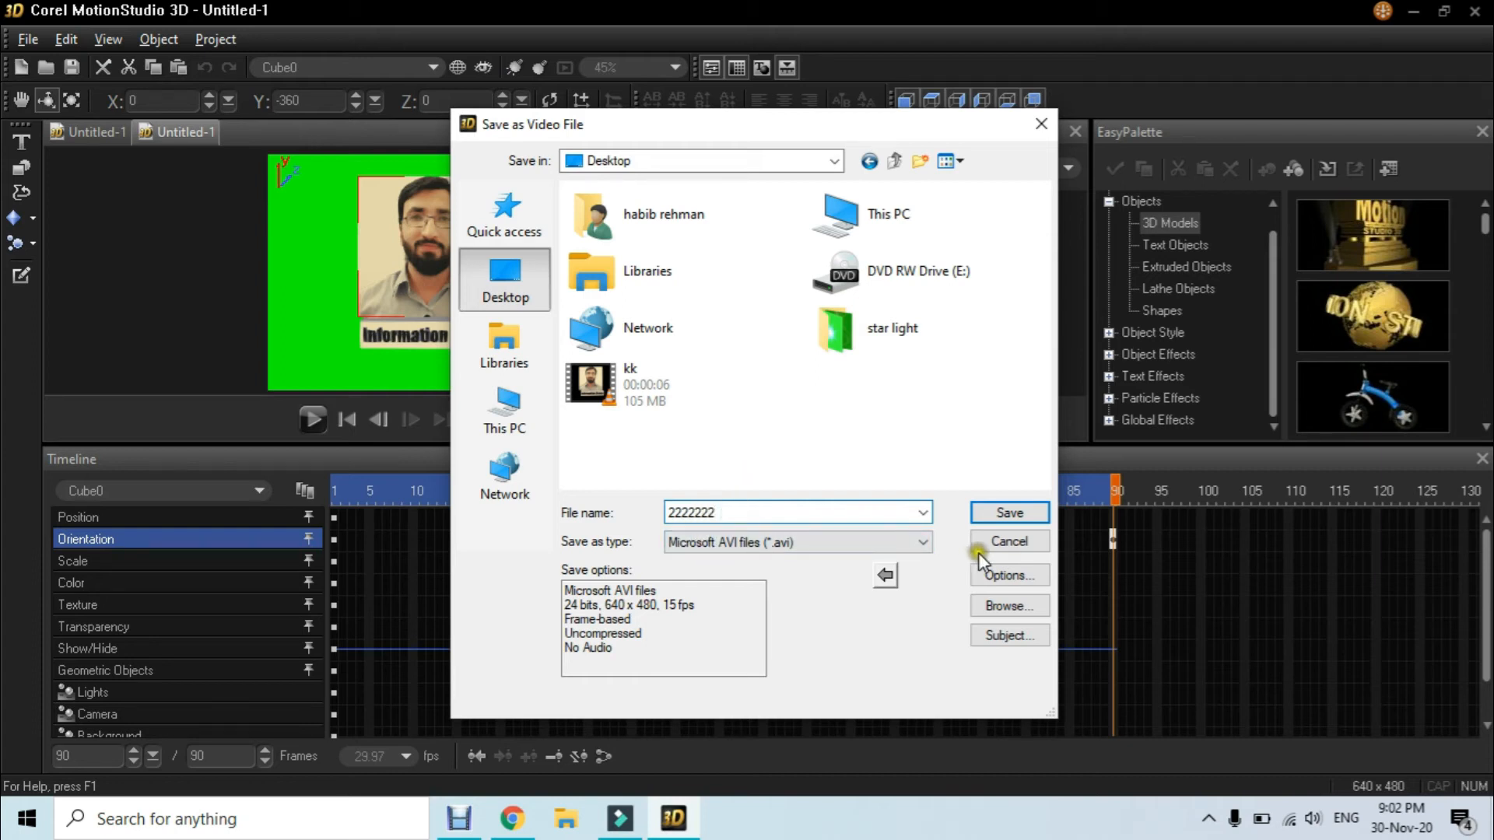
pyautogui.click(1009, 513)
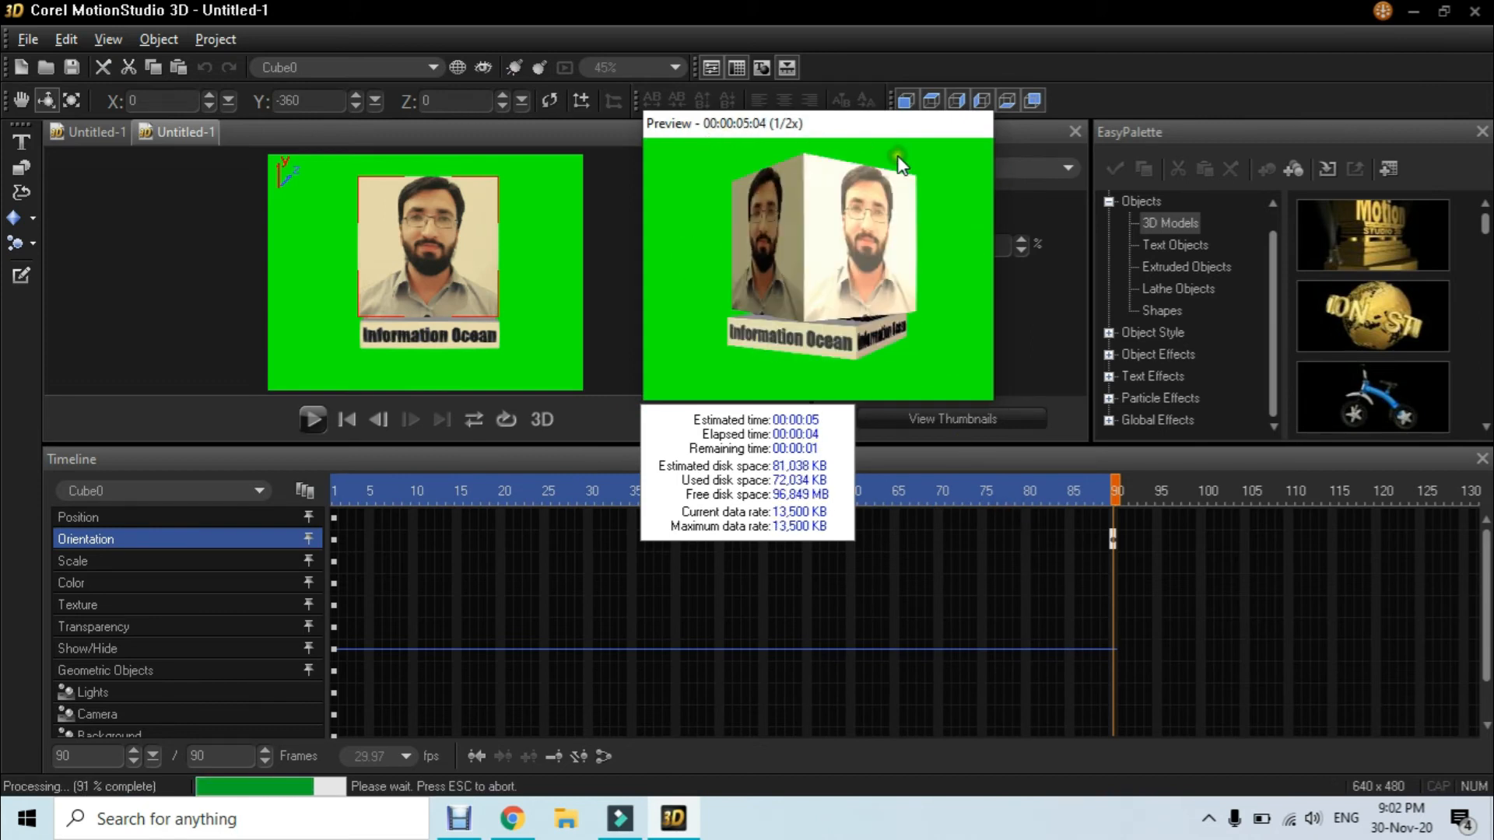
pyautogui.click(1410, 11)
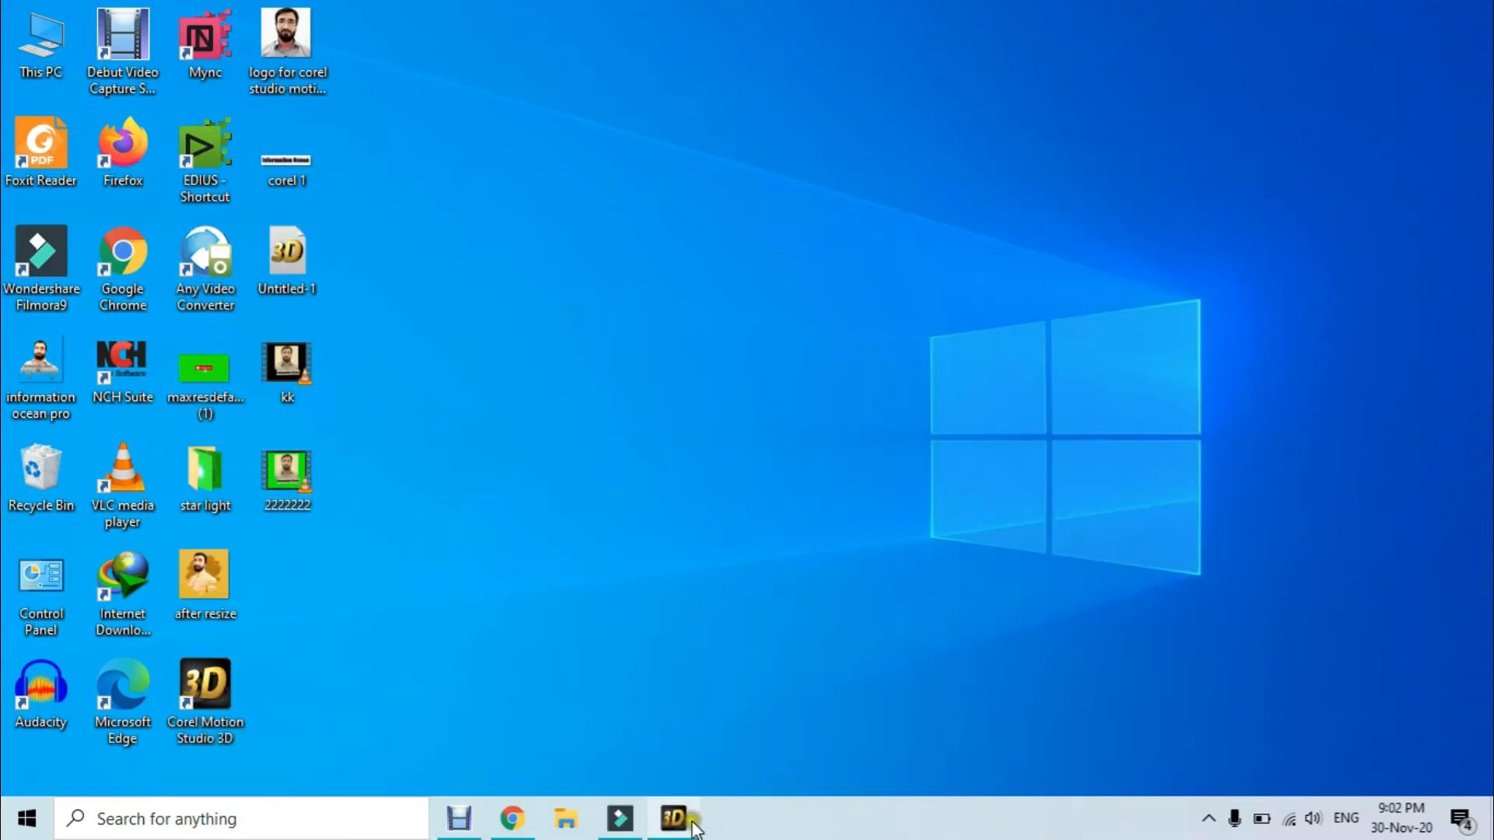
# Return to Corel MotionStudio 3D and create another AVI video file on the Desktop, using the author's first name as file name.
pyautogui.moveTo(692, 828)
pyautogui.click(660, 776)
pyautogui.click(29, 38)
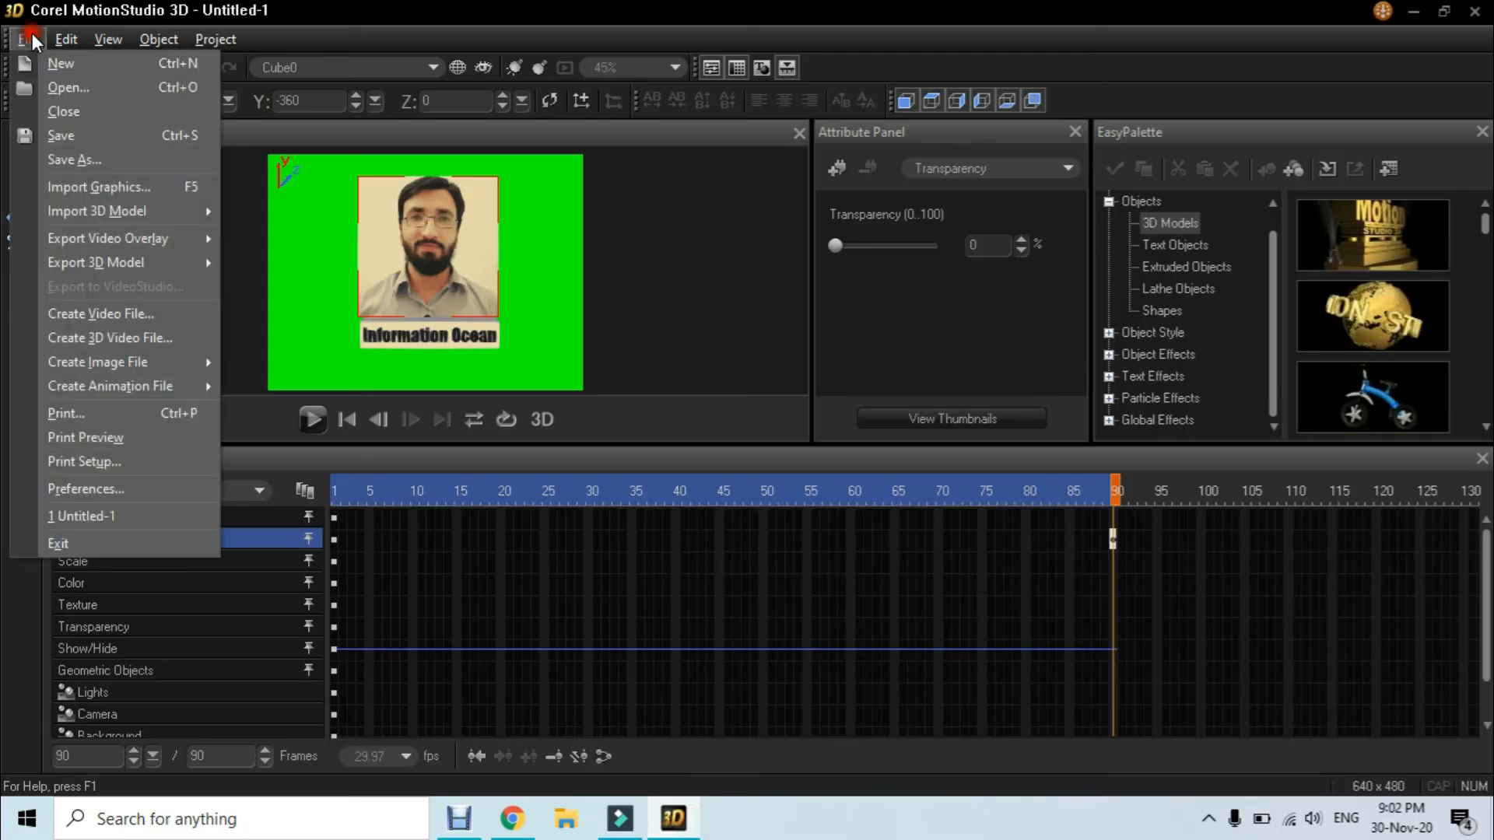
pyautogui.click(165, 317)
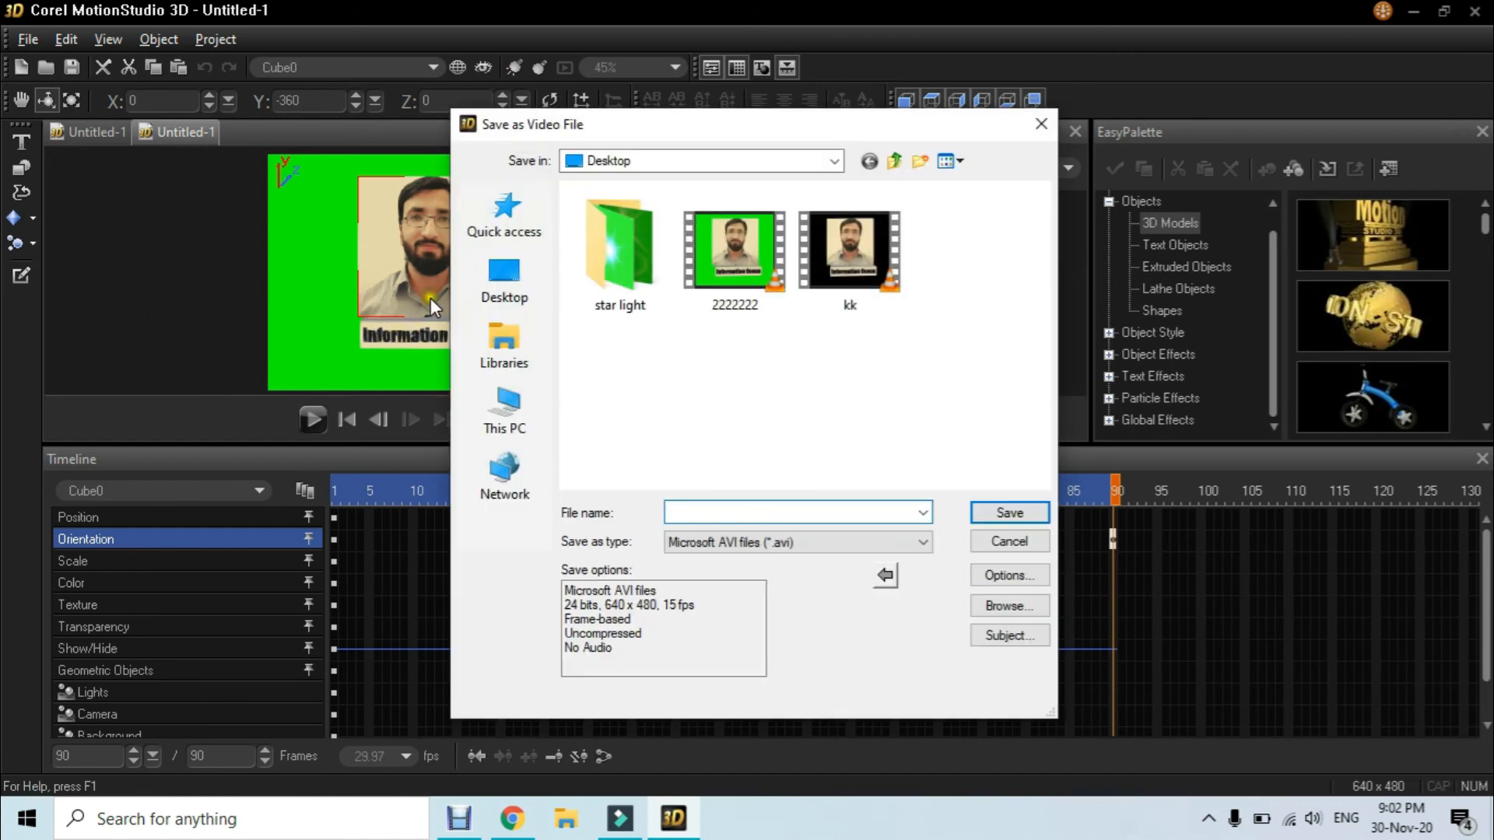
pyautogui.click(504, 280)
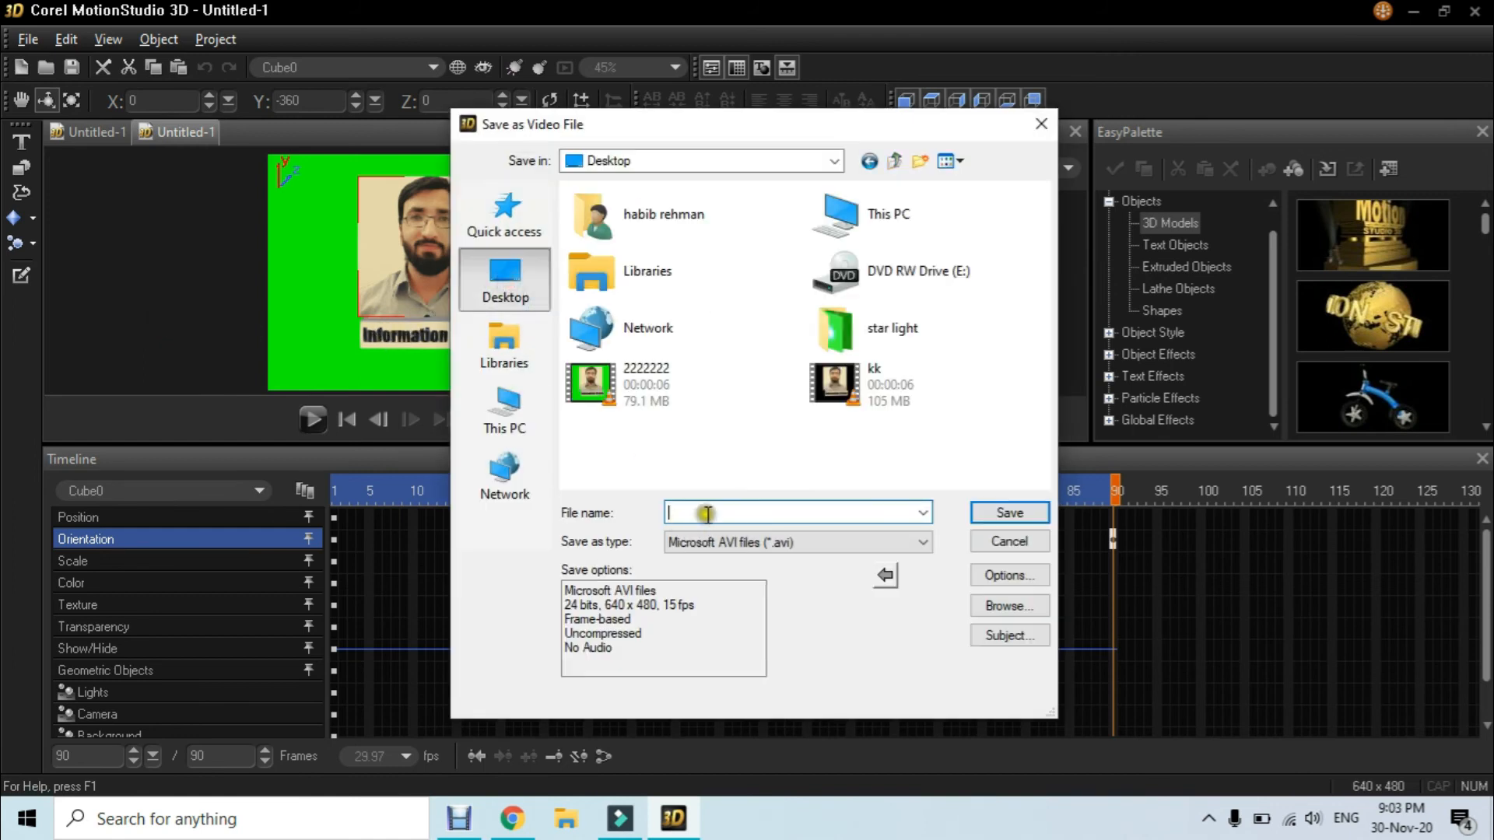
pyautogui.write('habib')
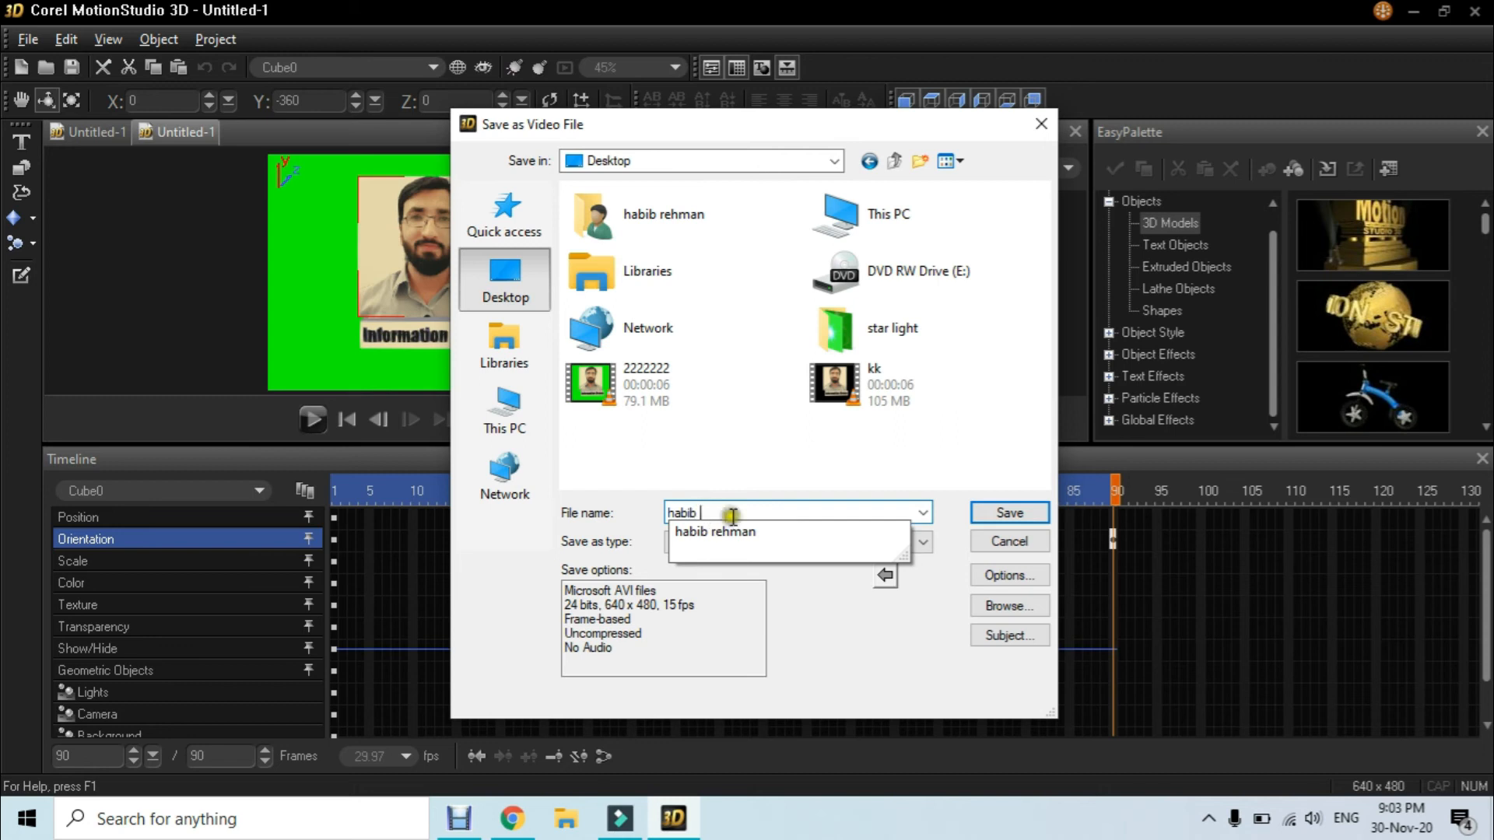
pyautogui.click(999, 445)
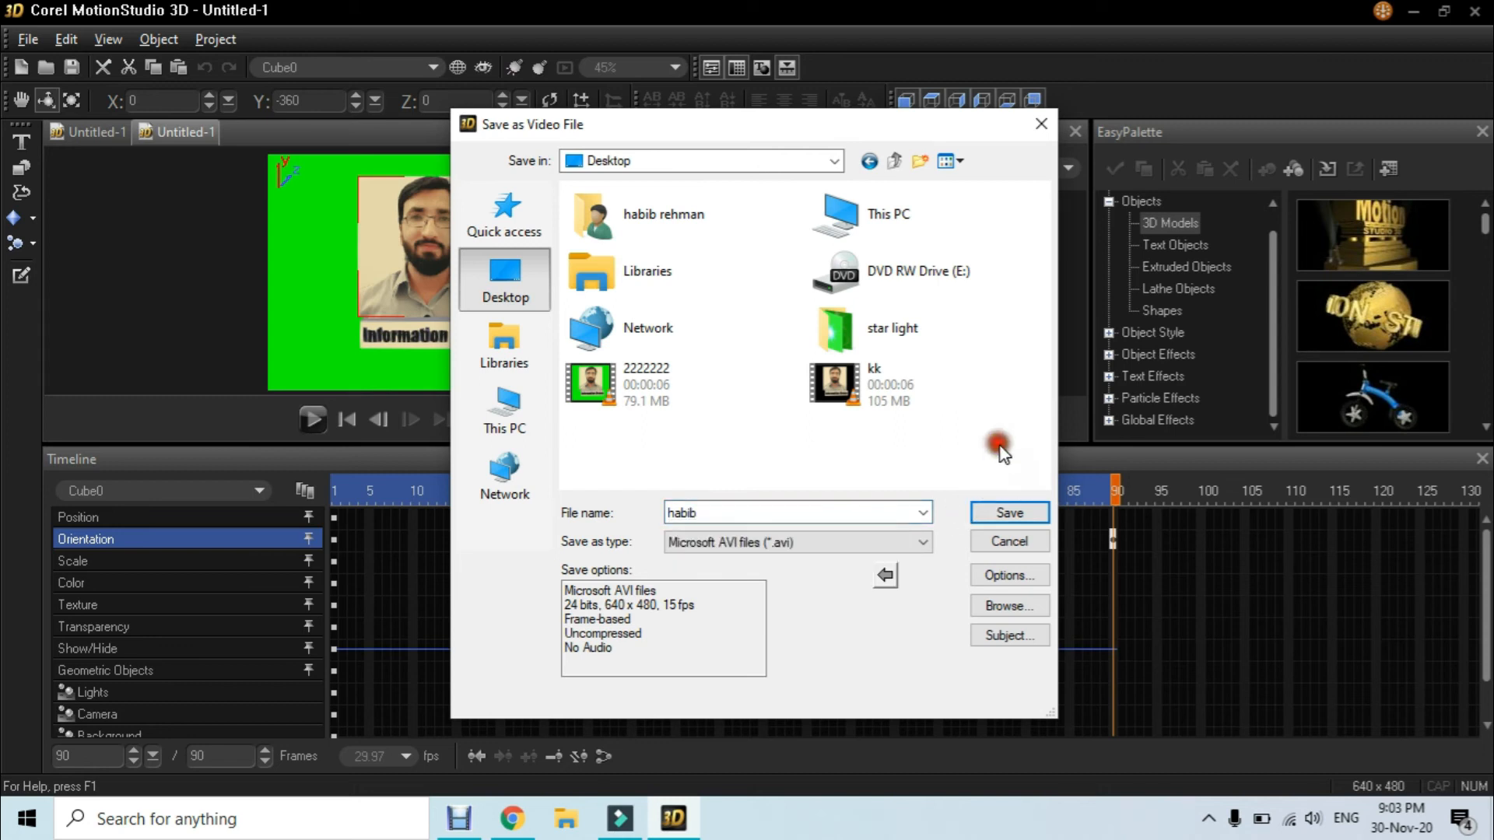
pyautogui.click(1019, 516)
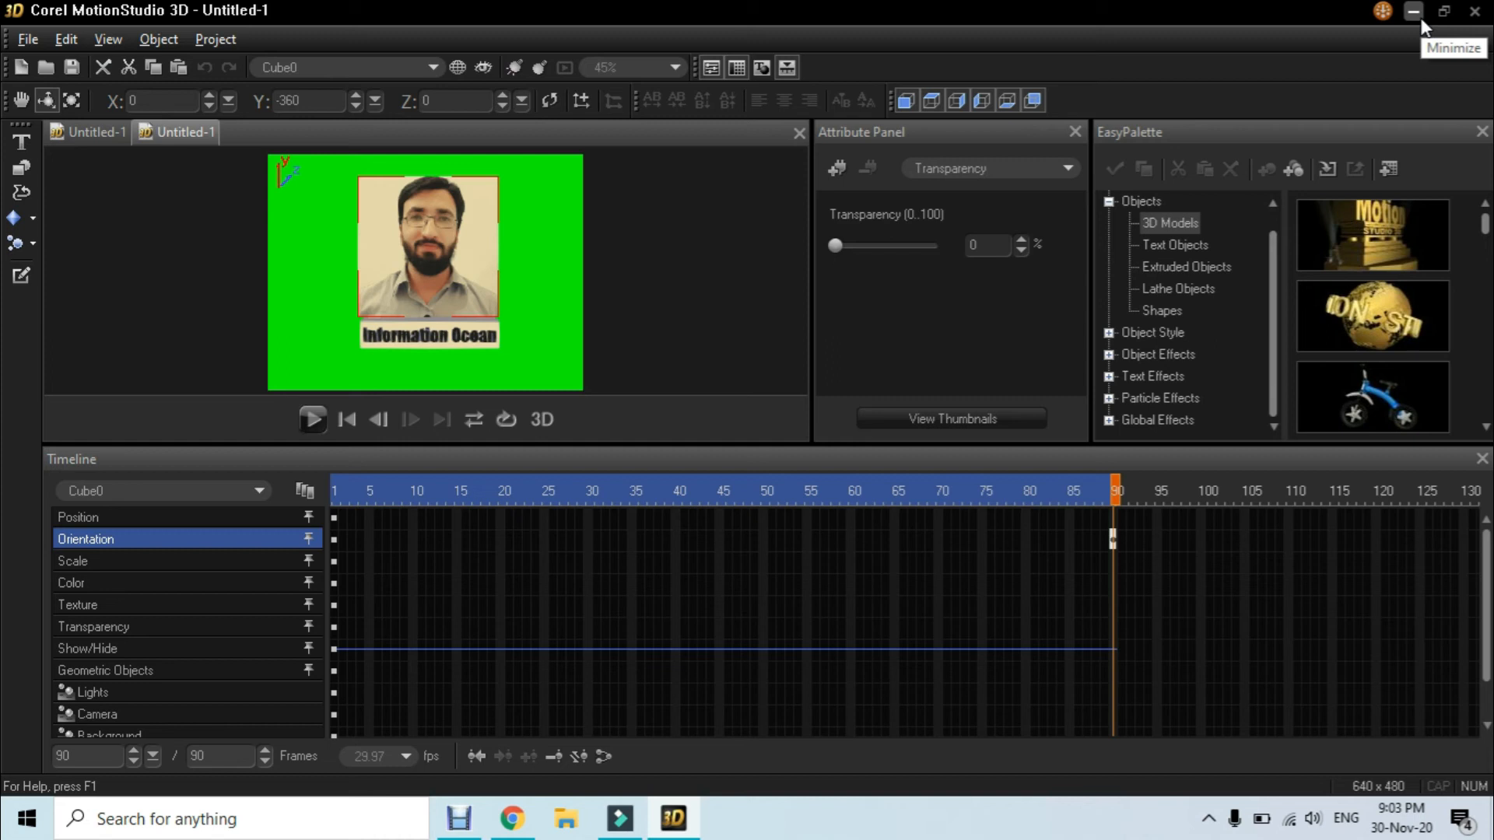
pyautogui.click(467, 818)
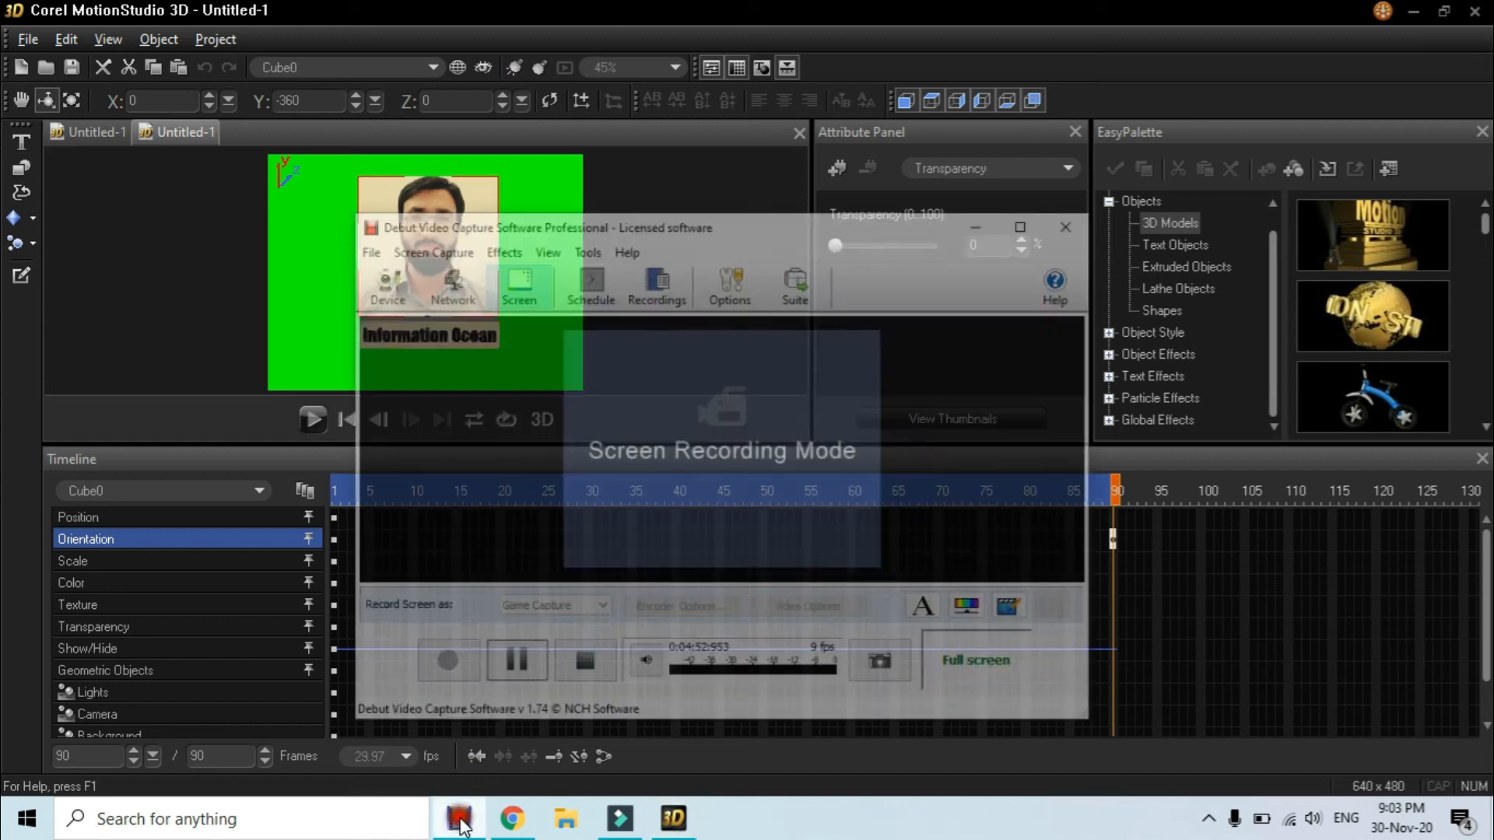
pyautogui.click(598, 618)
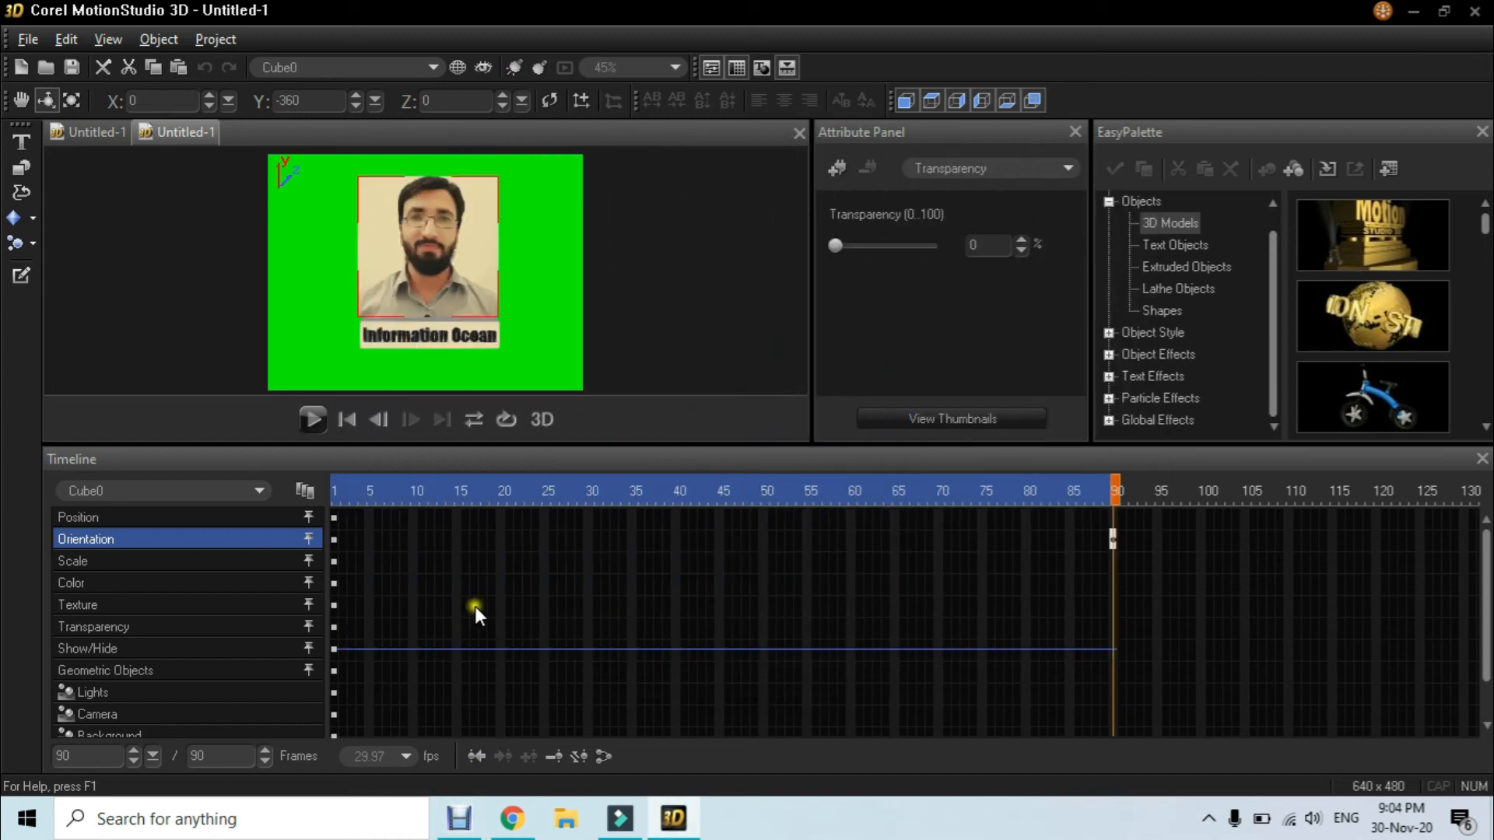
# Import the 2222222 video from the desktop into Filmora9 and place it at the start of track 2, above the Blue clip.
pyautogui.click(1413, 15)
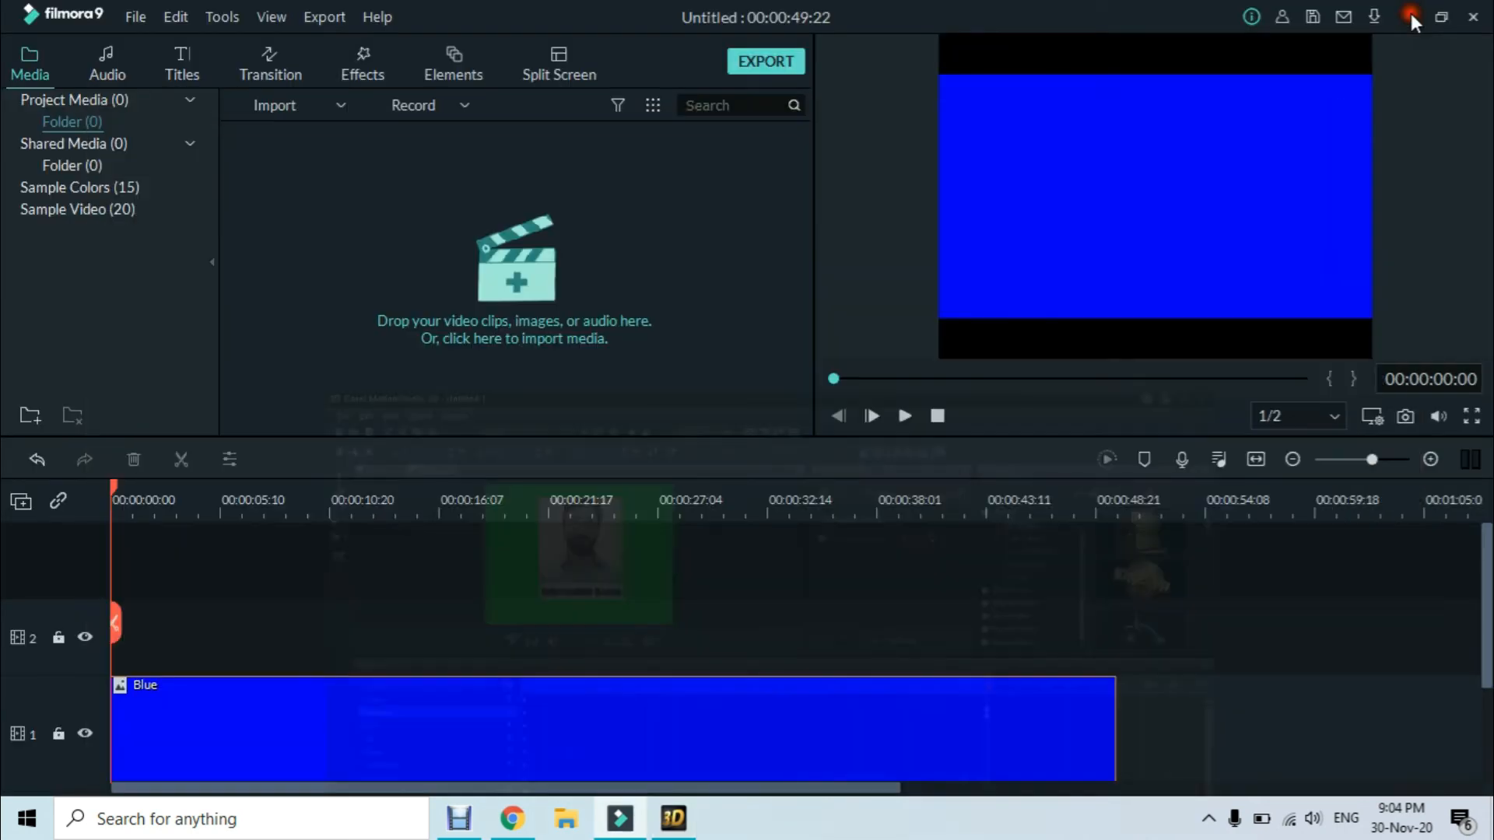
pyautogui.click(1409, 10)
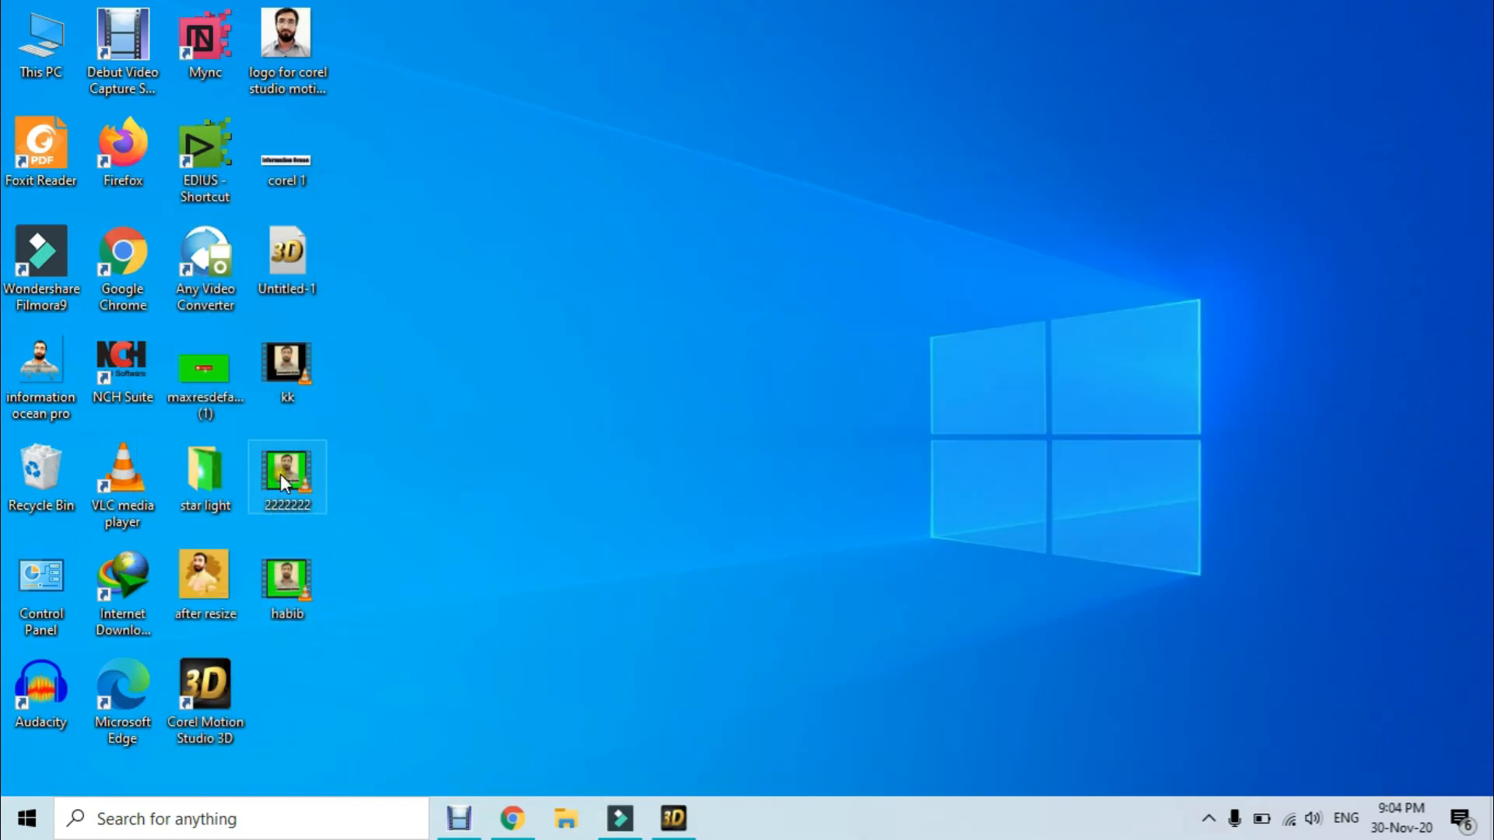
pyautogui.moveTo(618, 743); pyautogui.dragTo(558, 263)
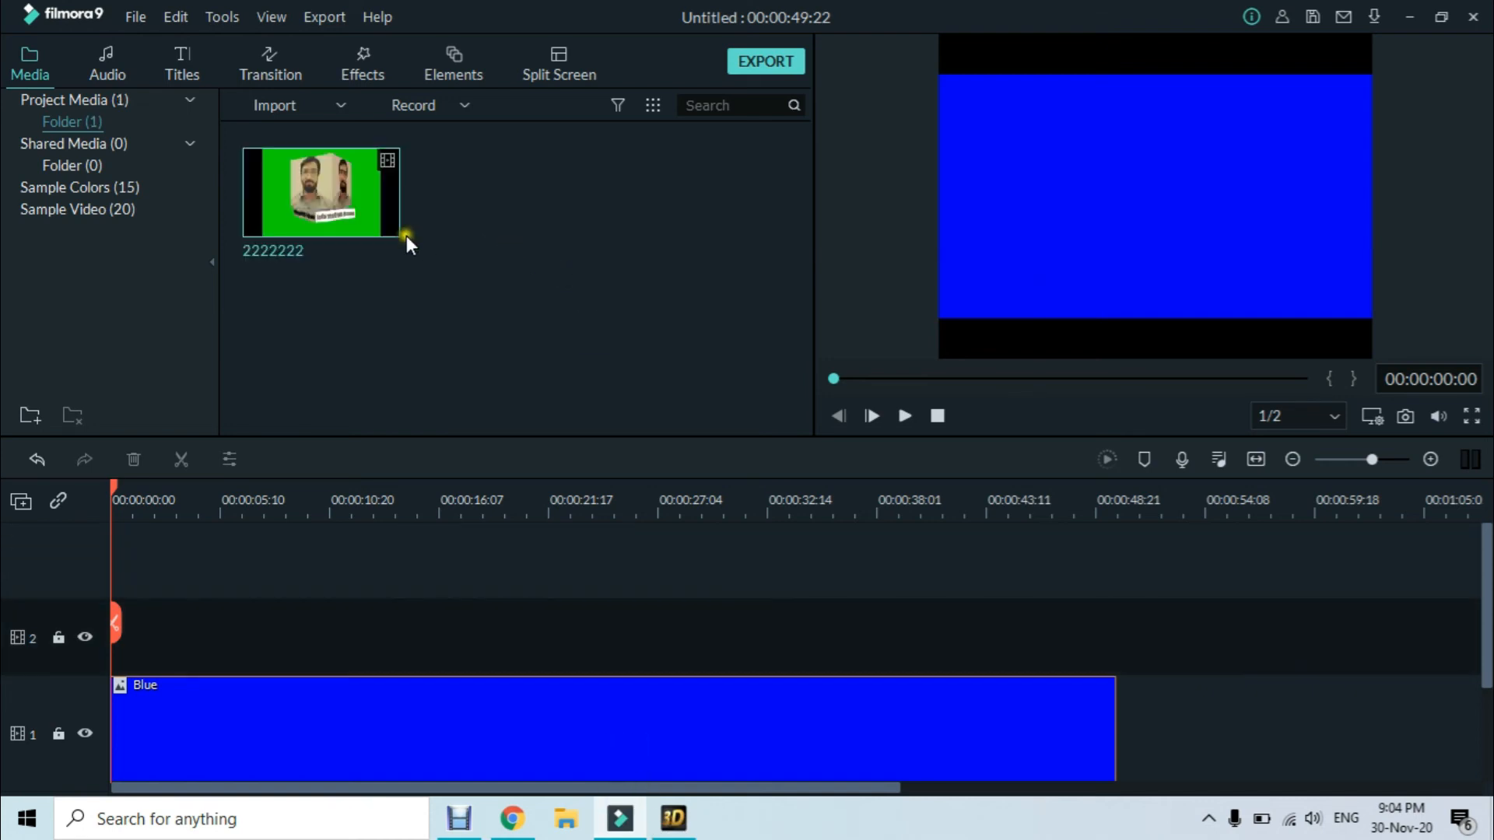
pyautogui.moveTo(391, 223); pyautogui.dragTo(95, 623)
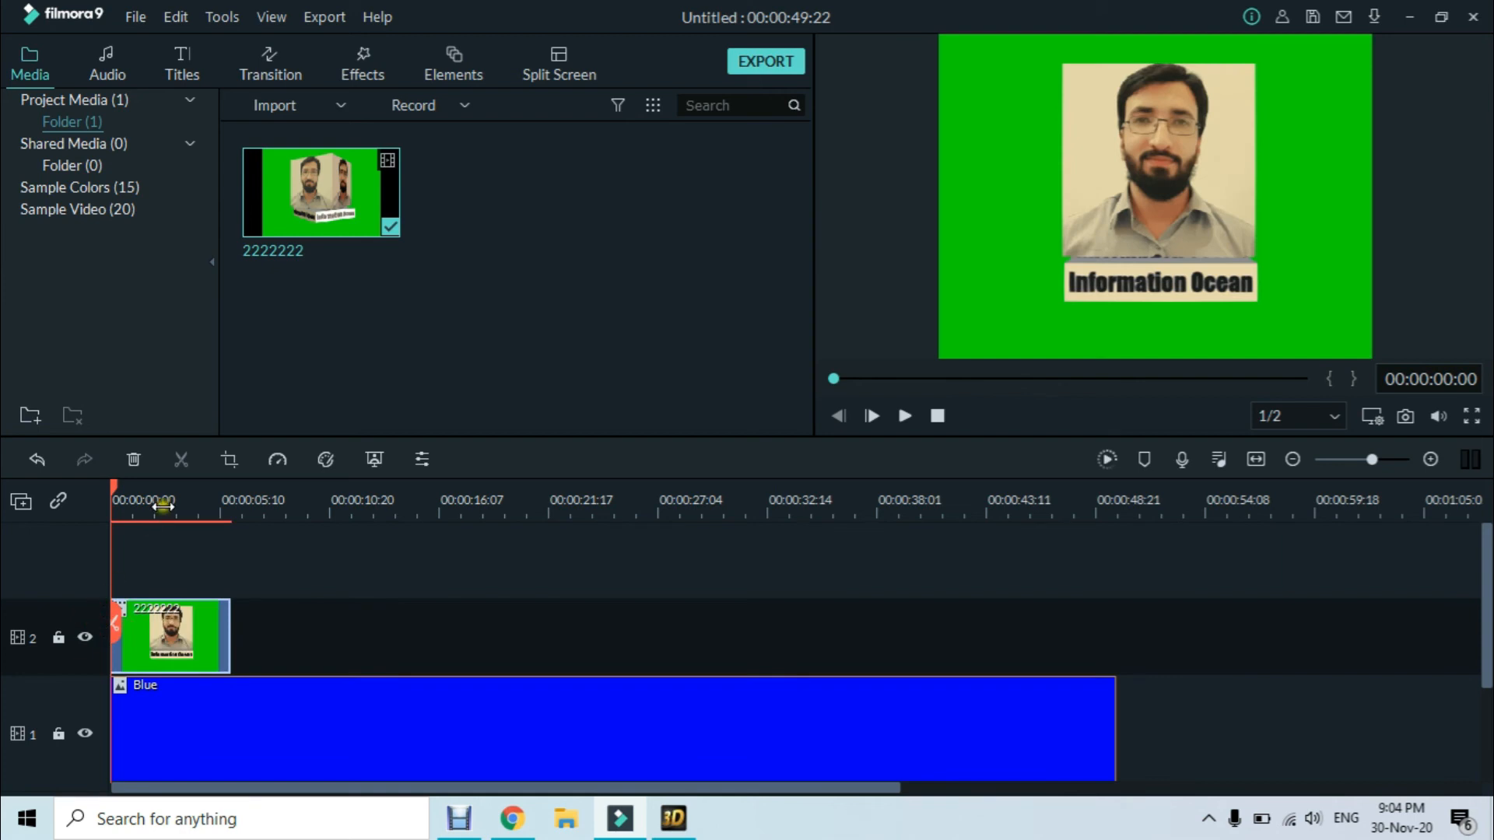
# Remove the green background from the 2222222 clip with Chroma Key and preview the cube over the blue background.
pyautogui.doubleClick(172, 640)
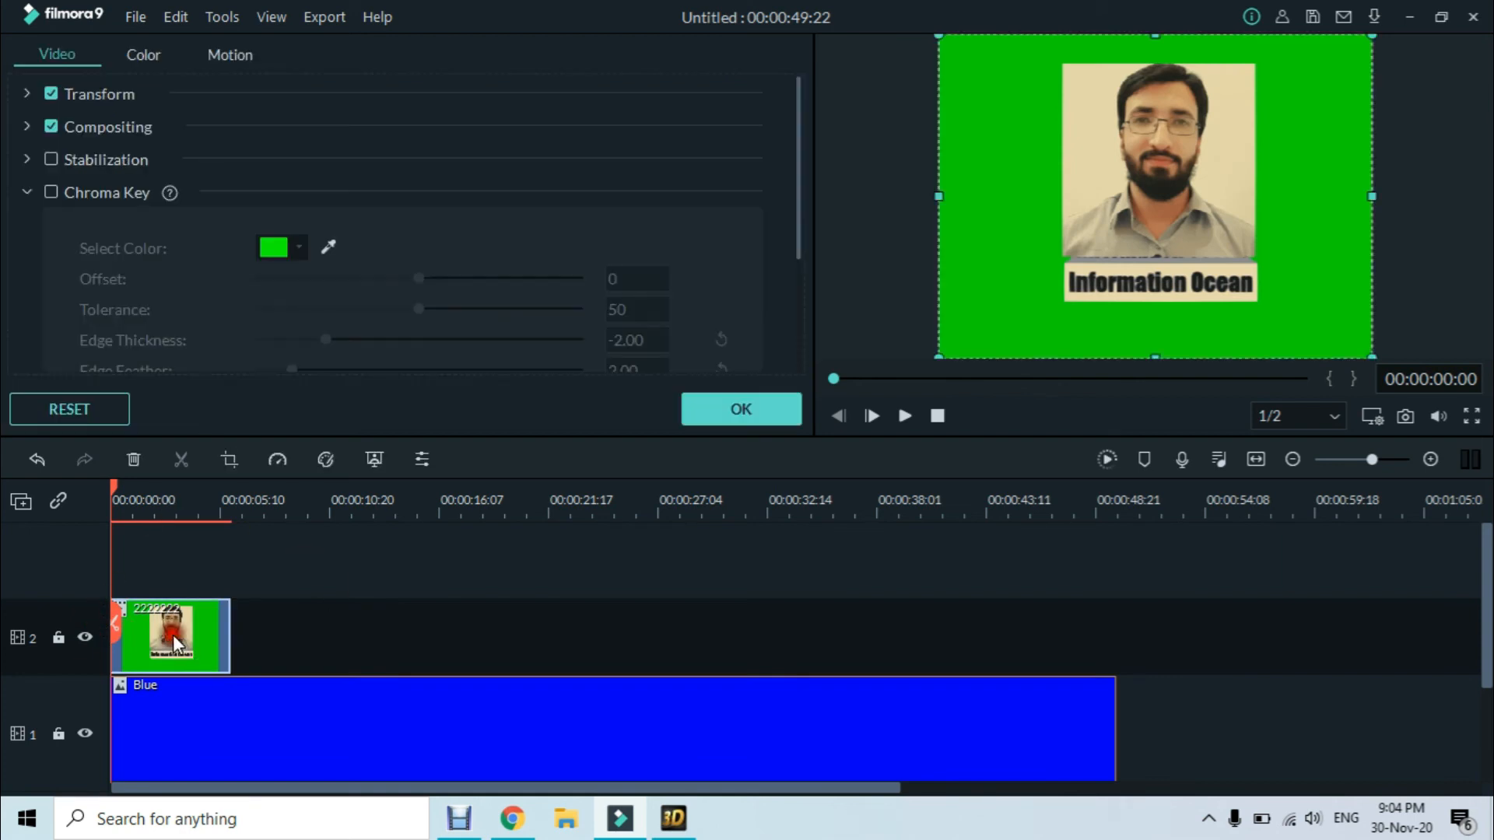
pyautogui.click(72, 194)
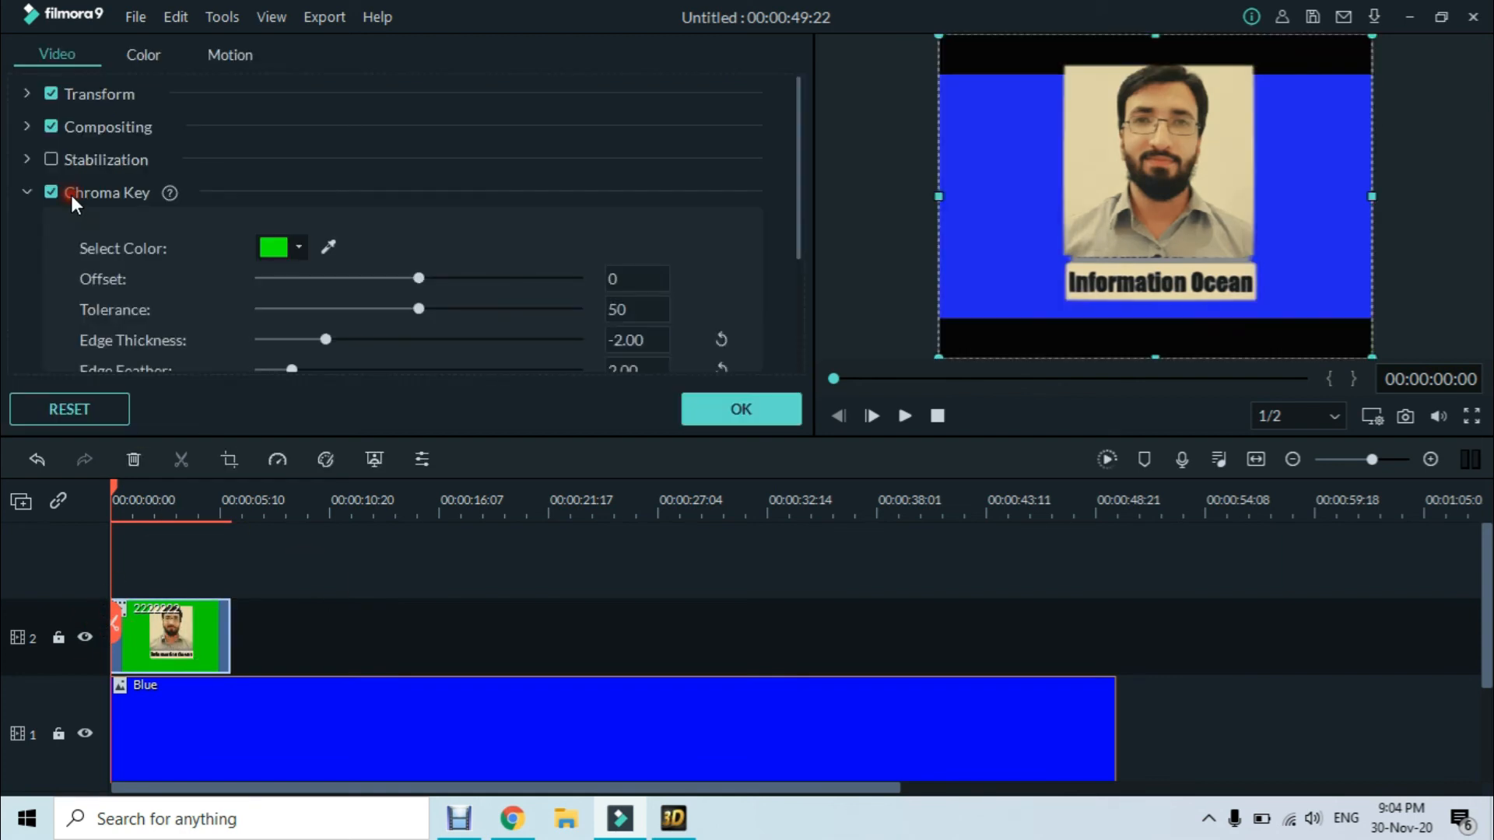
pyautogui.click(708, 412)
pyautogui.click(906, 417)
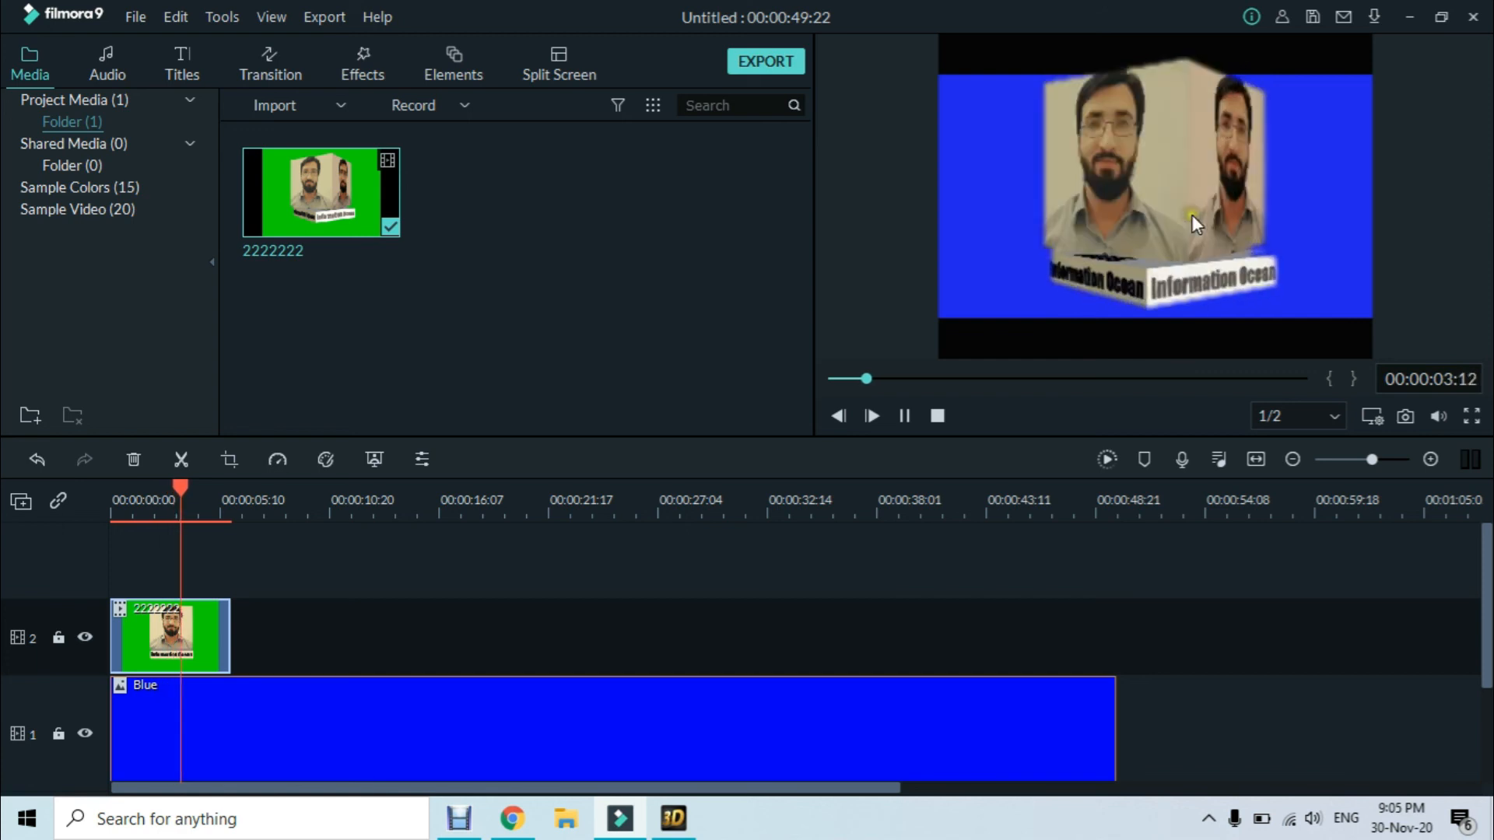
pyautogui.click(912, 417)
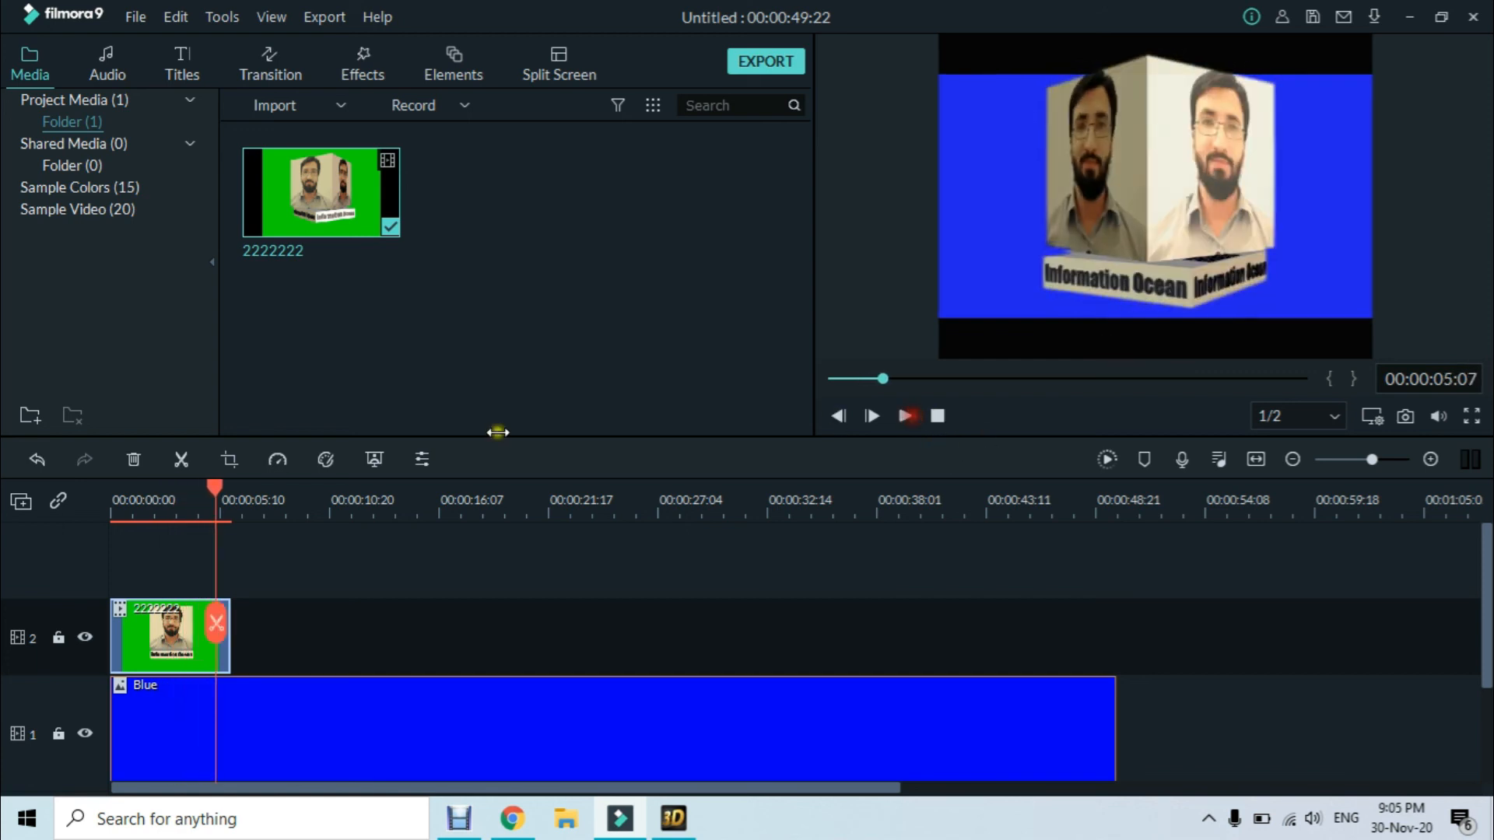
pyautogui.moveTo(221, 489); pyautogui.dragTo(141, 499)
# Import the kk video from the desktop, place it right after the 2222222 clip on track 2, and play the sequence.
pyautogui.click(1405, 18)
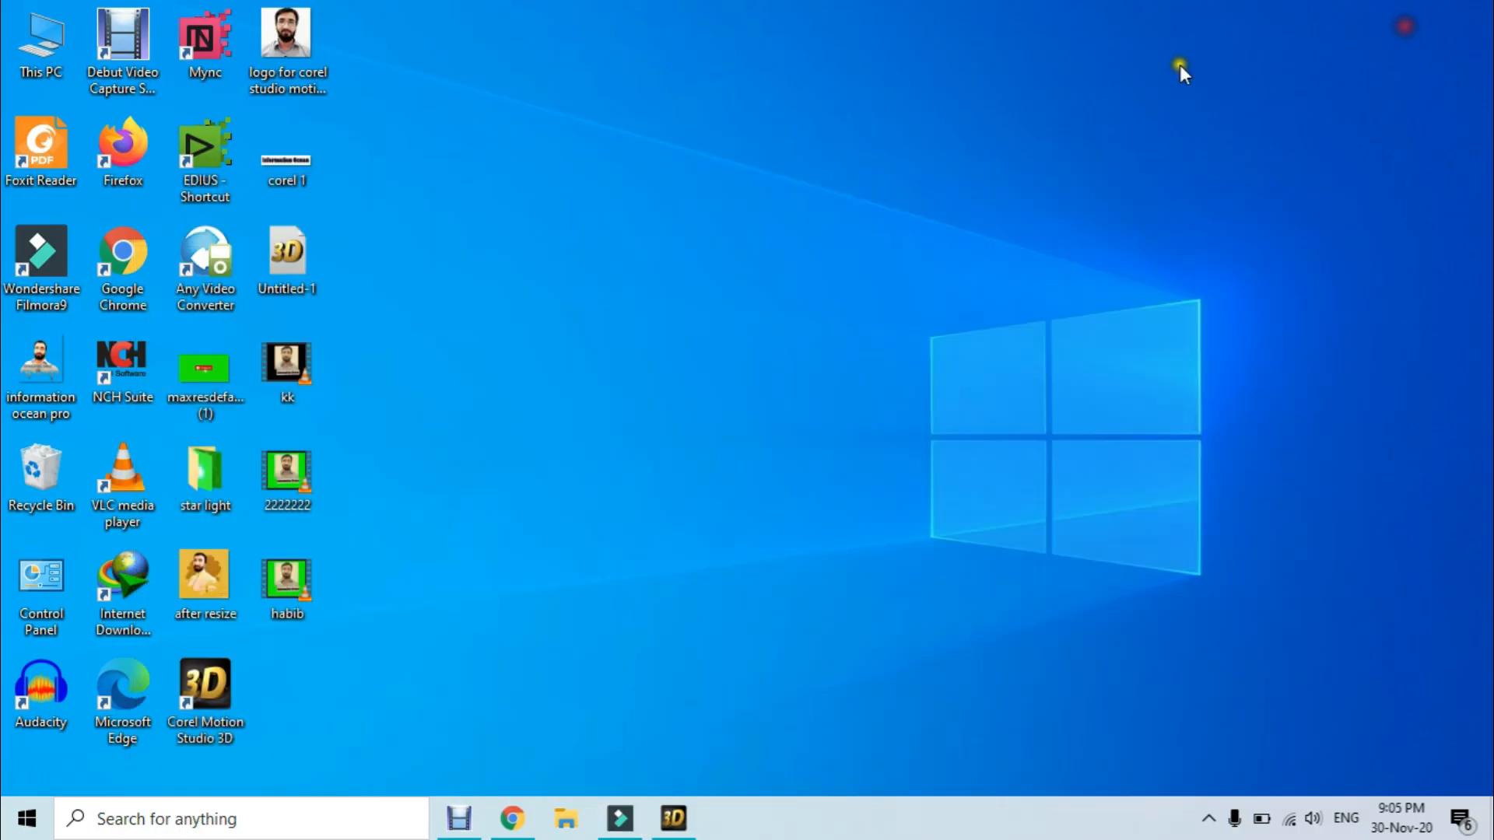
pyautogui.moveTo(285, 372); pyautogui.dragTo(593, 253)
pyautogui.moveTo(531, 213); pyautogui.dragTo(243, 637)
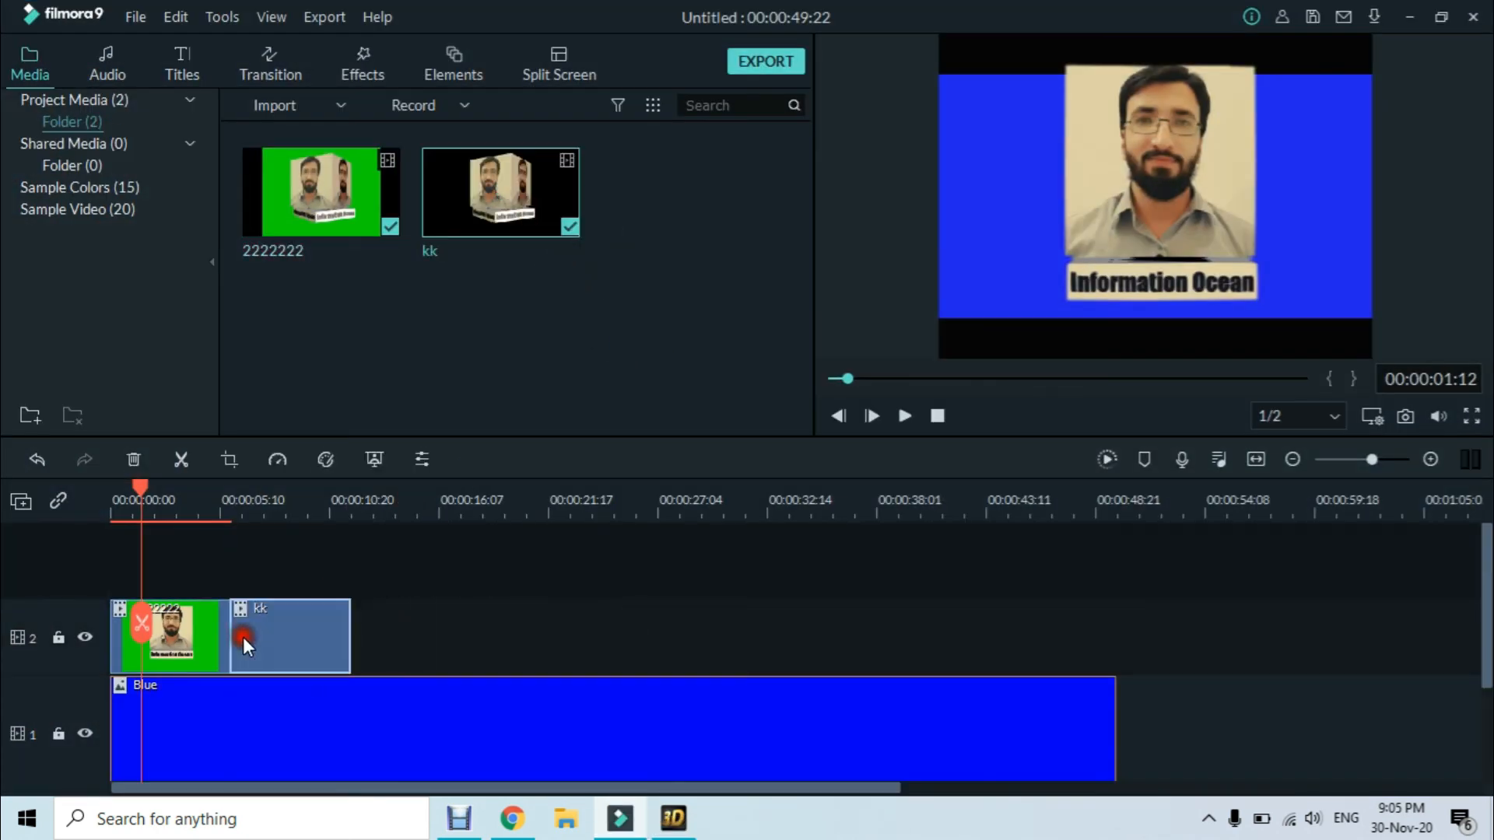
pyautogui.click(896, 421)
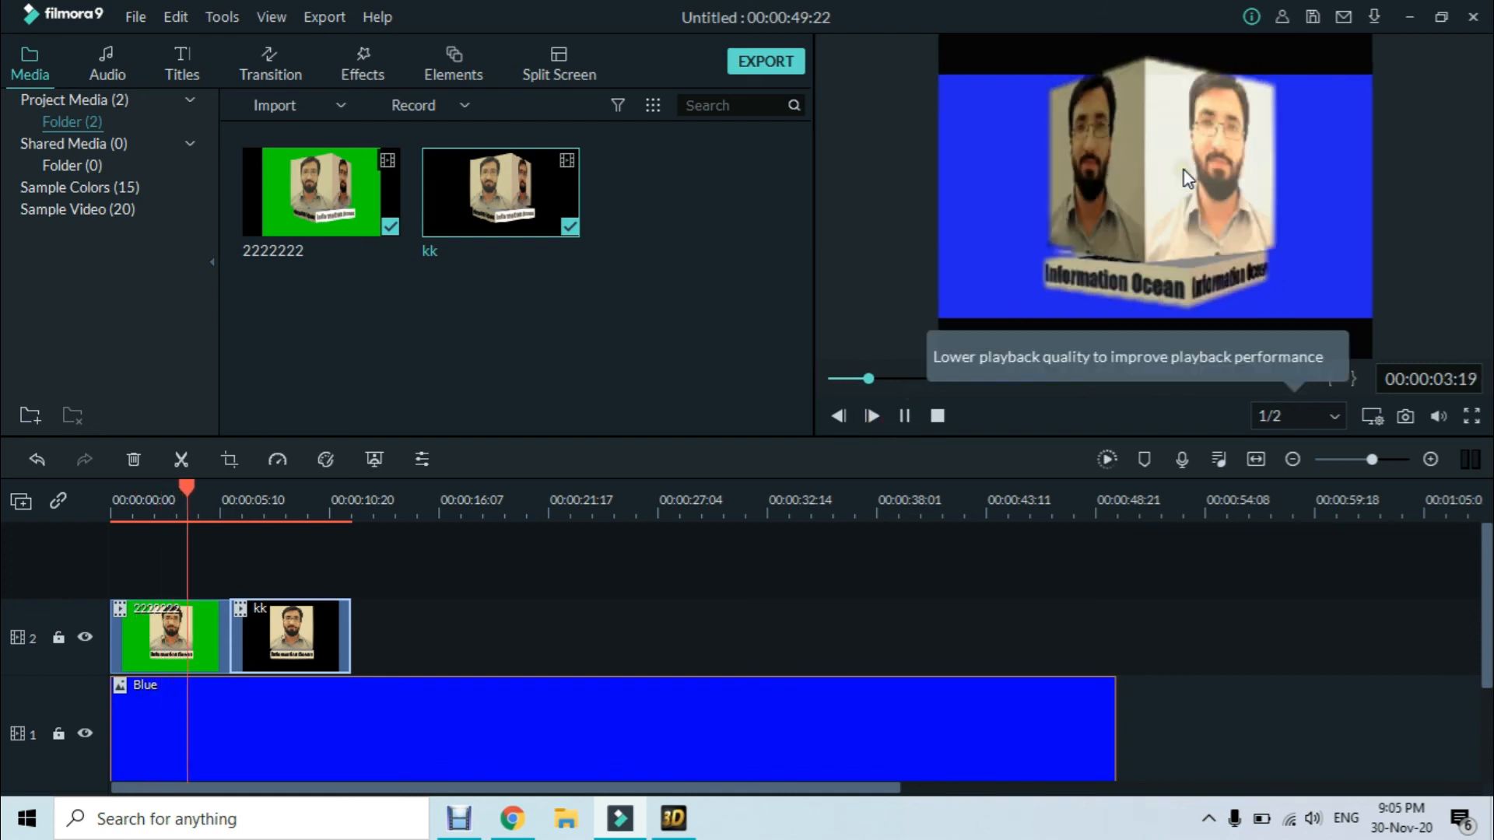
pyautogui.click(906, 415)
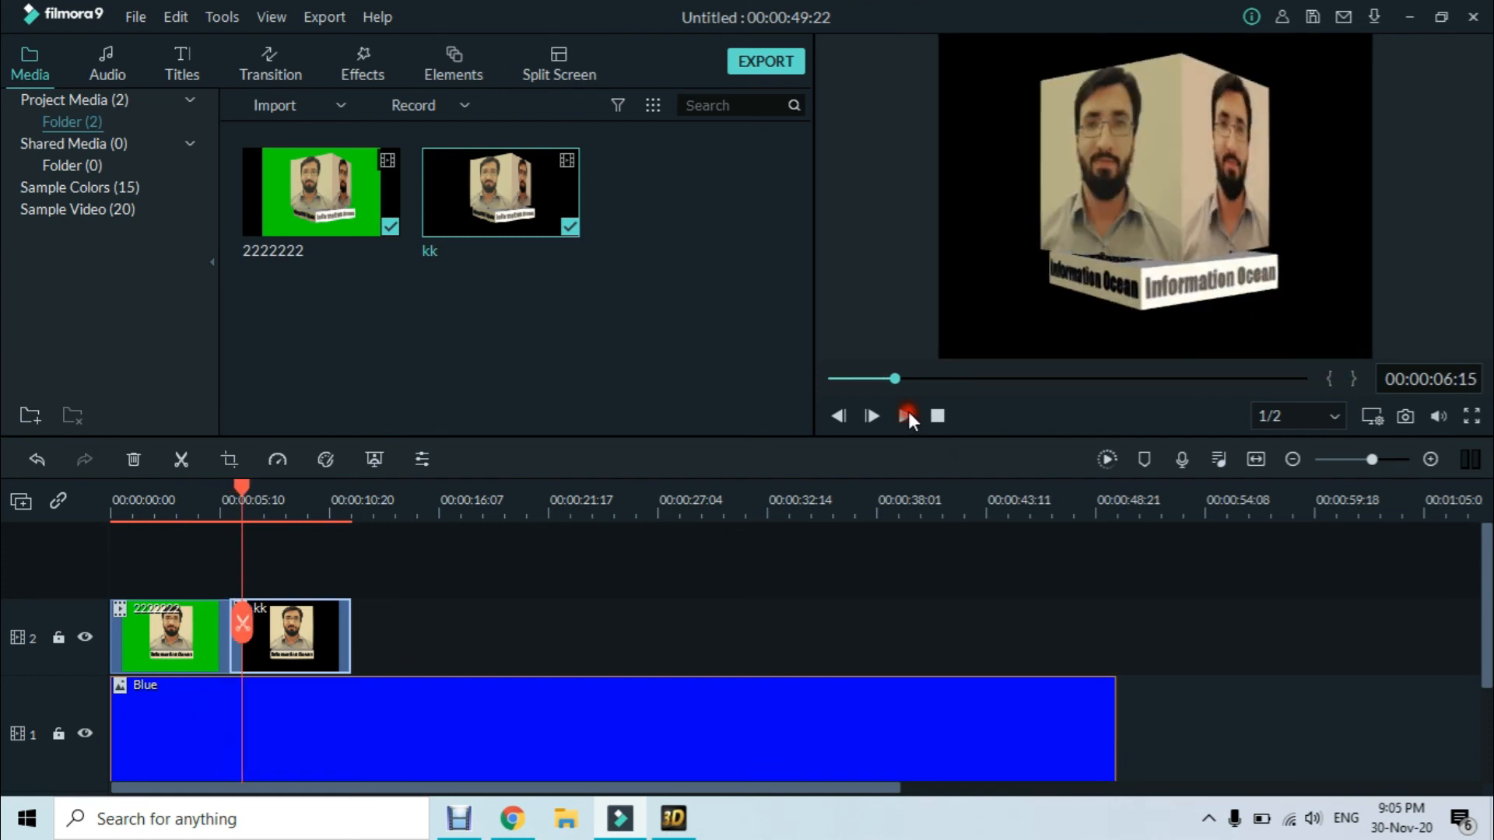
# Apply Chroma Key to the kk clip, picking the black backdrop in the preview as the key color.
pyautogui.doubleClick(330, 653)
pyautogui.click(92, 193)
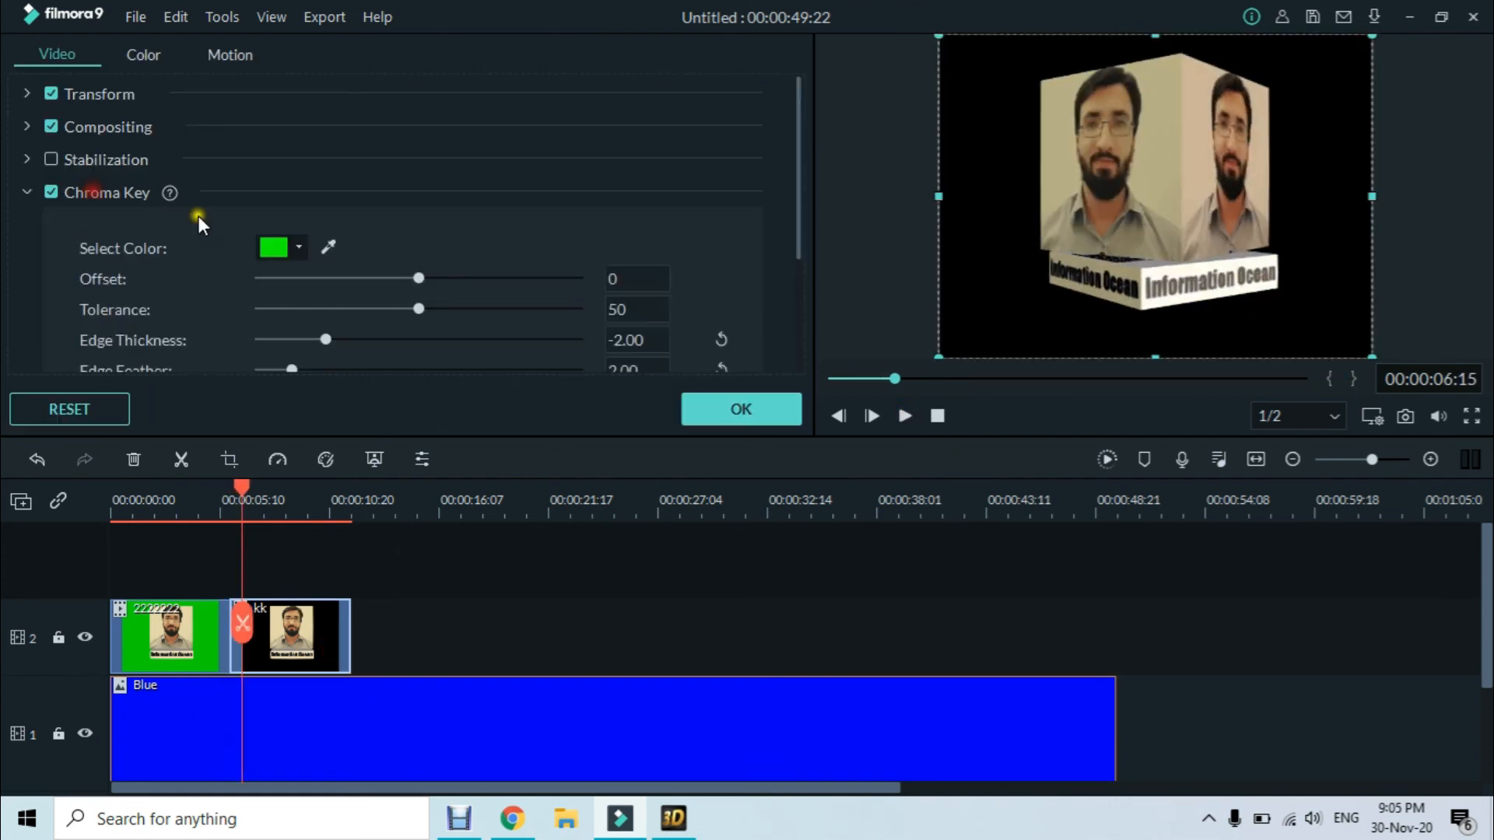
pyautogui.click(328, 246)
pyautogui.click(1011, 281)
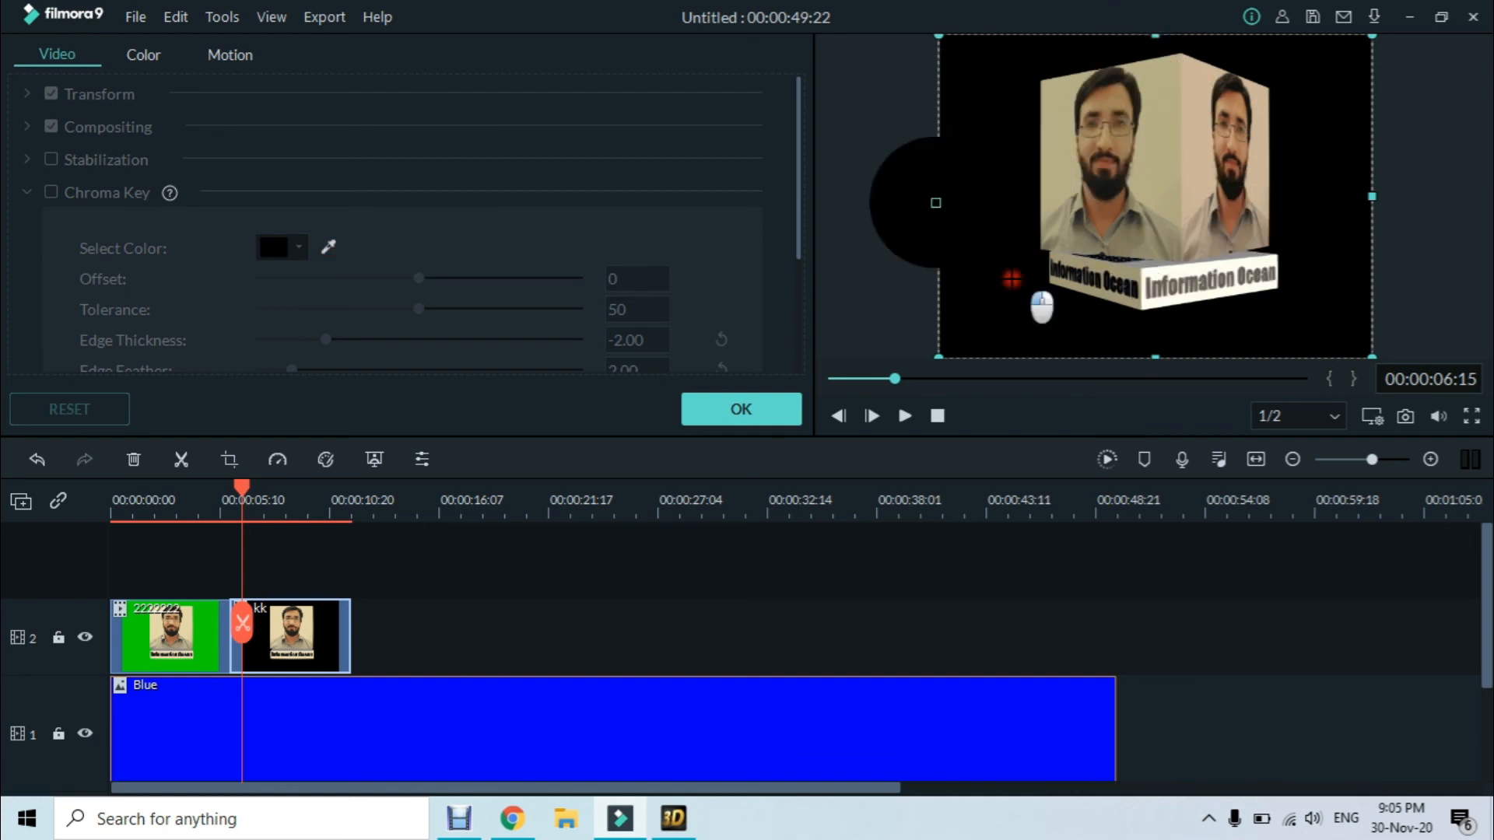
pyautogui.click(729, 410)
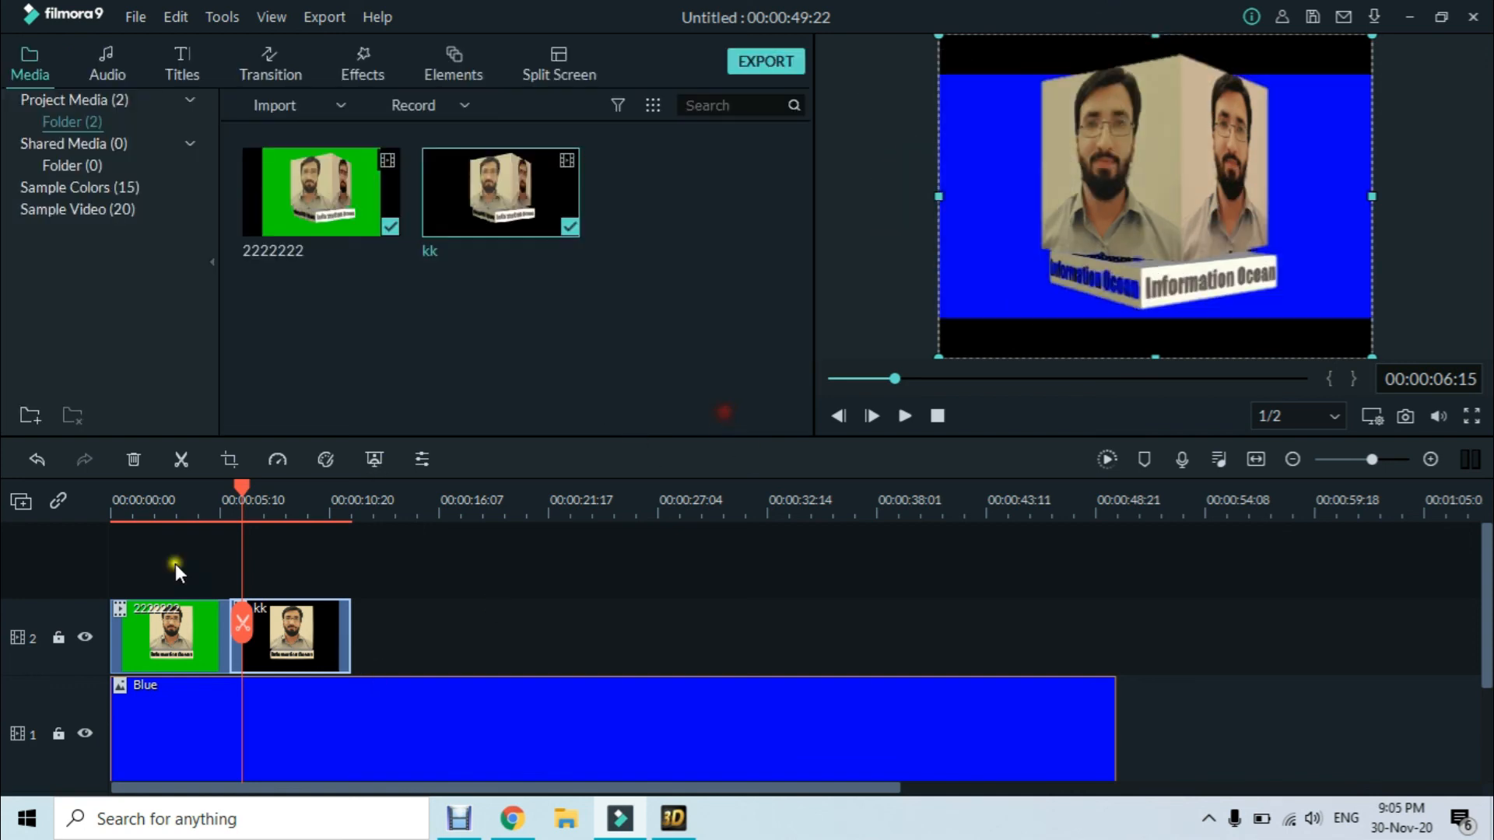
# Play both keyed clips from the start of the timeline to compare the background removal.
pyautogui.moveTo(240, 483); pyautogui.dragTo(112, 495)
pyautogui.click(903, 415)
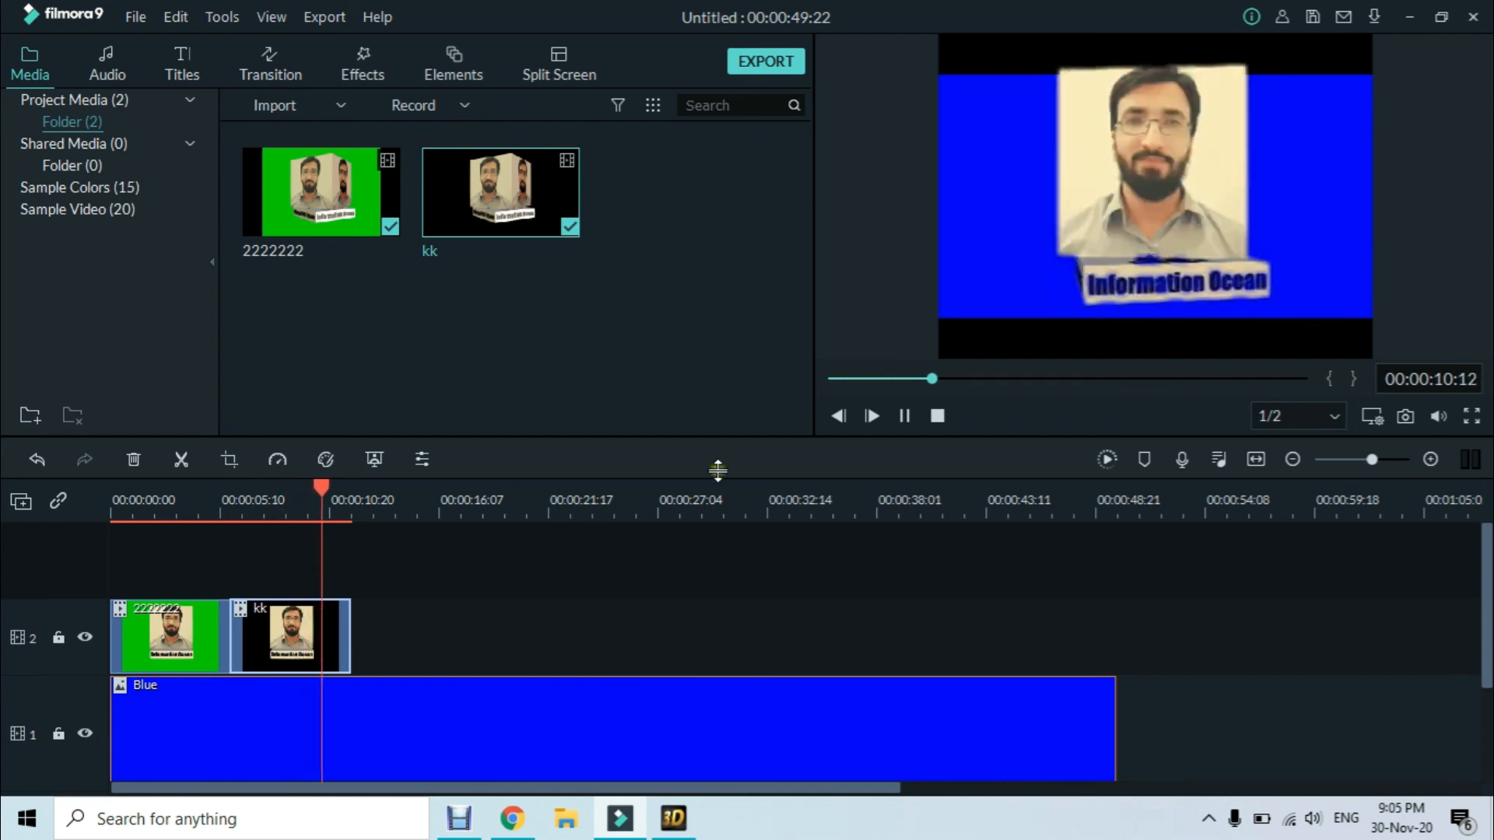
pyautogui.click(904, 416)
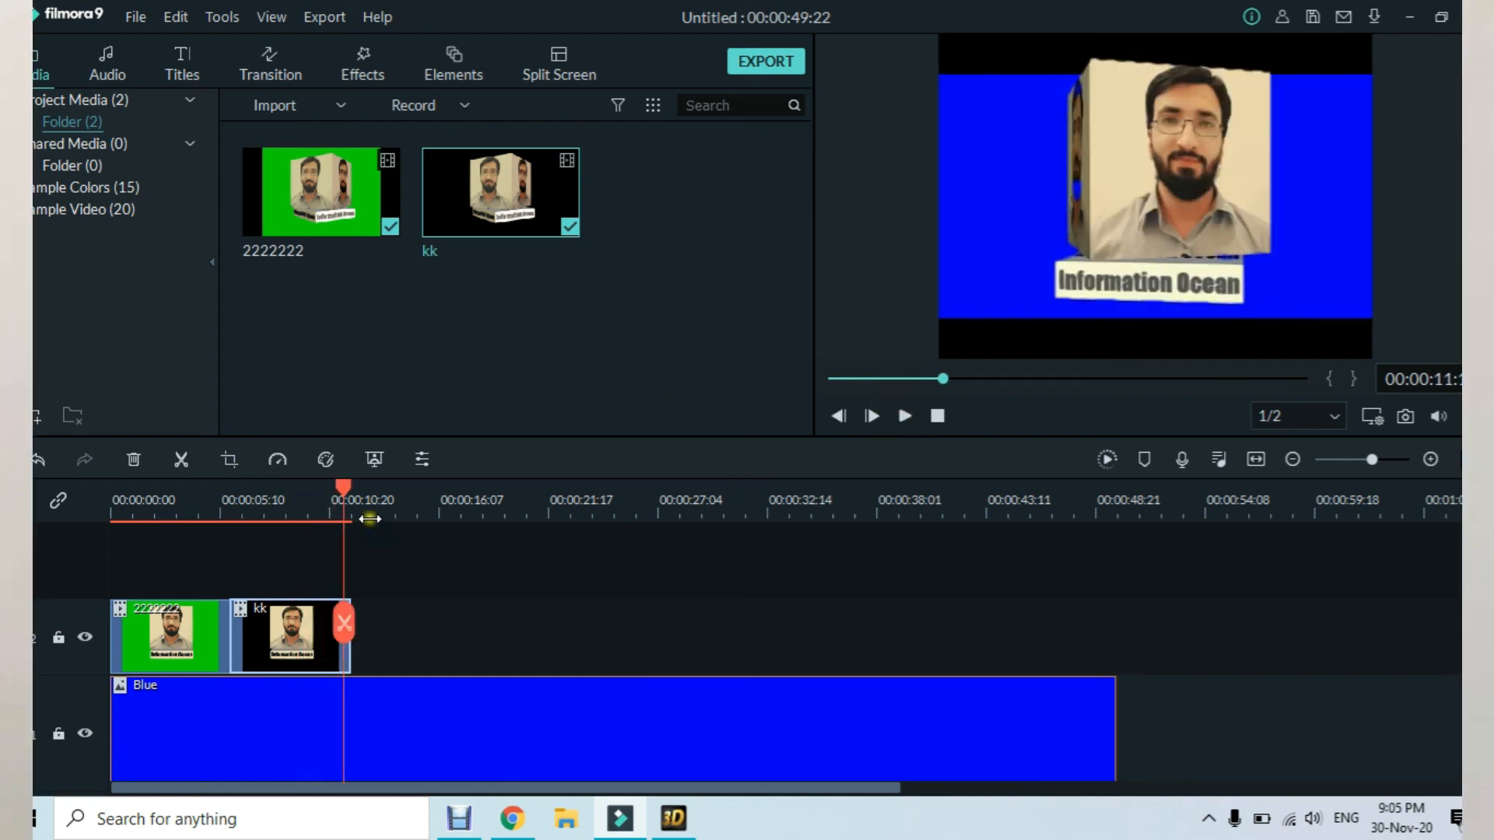